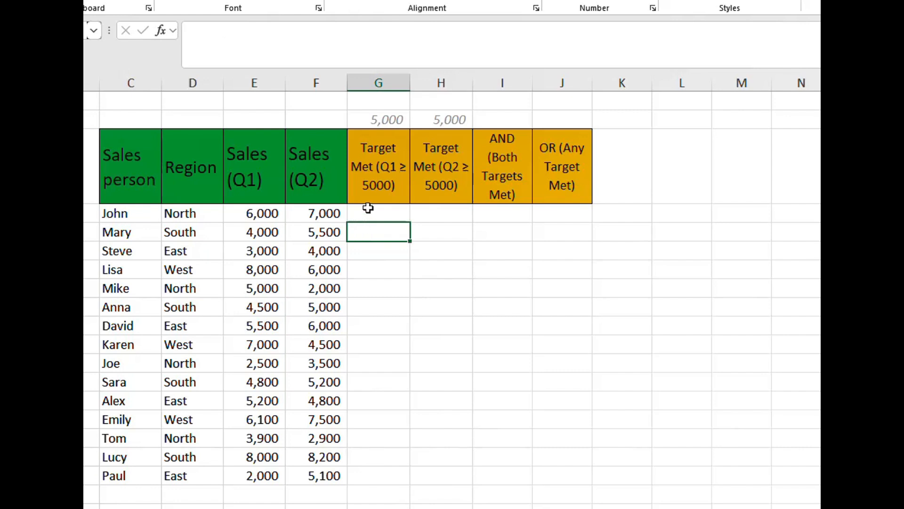
- Examine the Q1 and Q2 target columns, their matching sales columns, and the AND and OR result columns
left_click(367, 212)
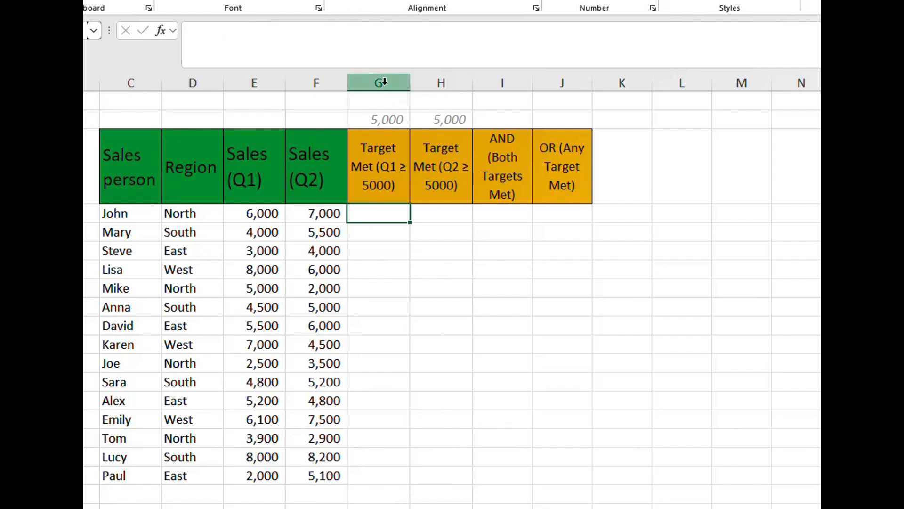
left_click_drag(385, 82, 552, 87)
left_click(390, 247)
left_click(380, 213)
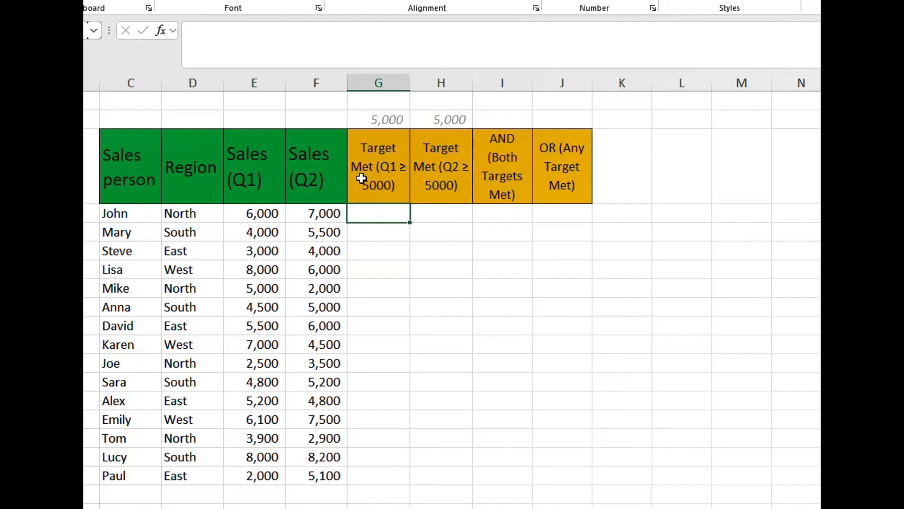
left_click(256, 191)
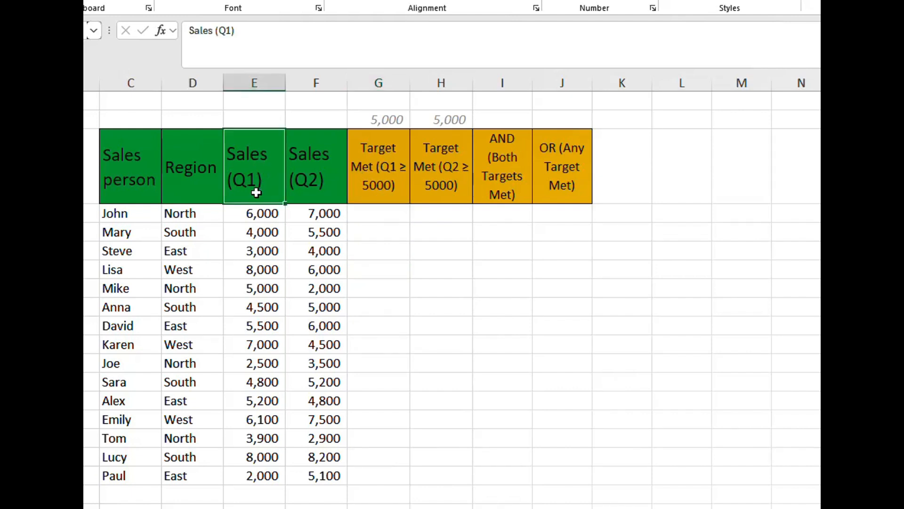
left_click(384, 182)
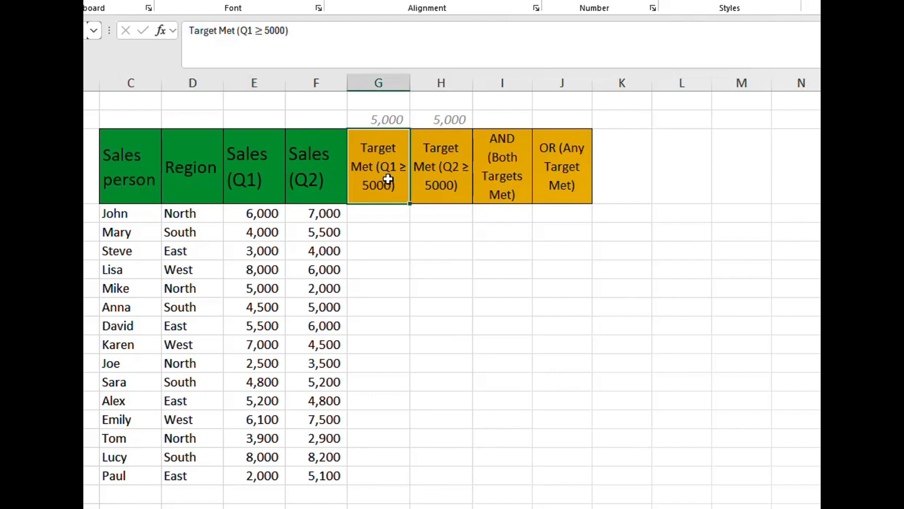
left_click_drag(371, 212, 364, 233)
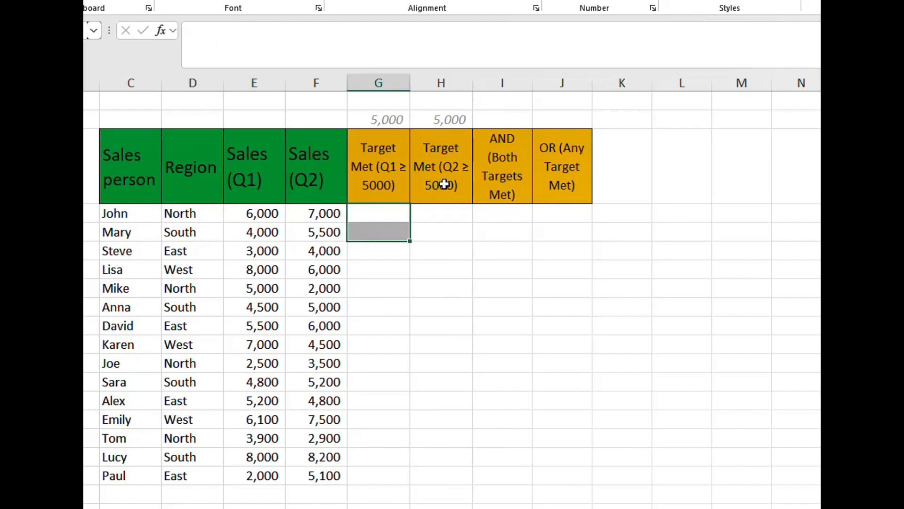
left_click(446, 80)
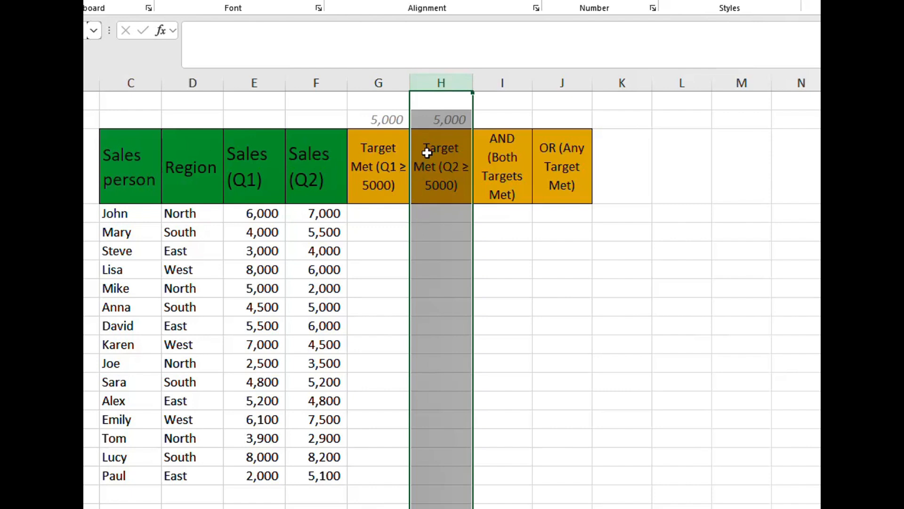
left_click(311, 175)
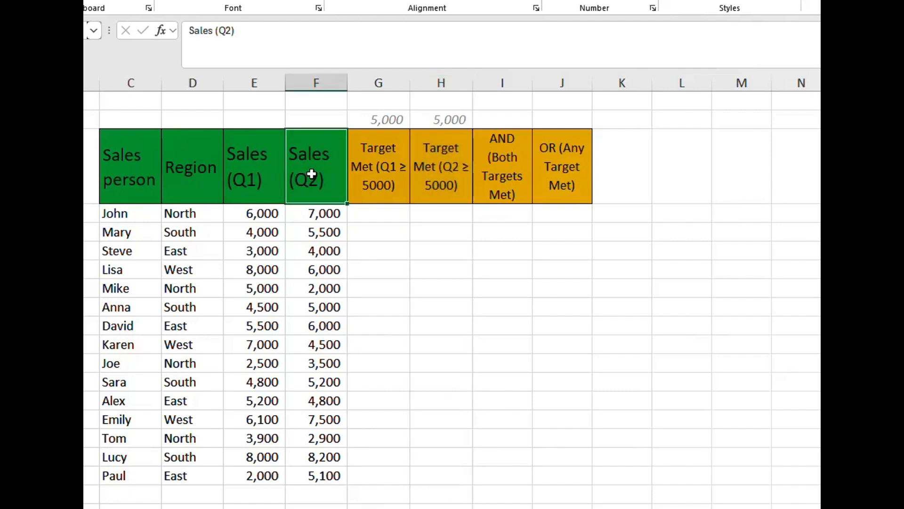
left_click(504, 85)
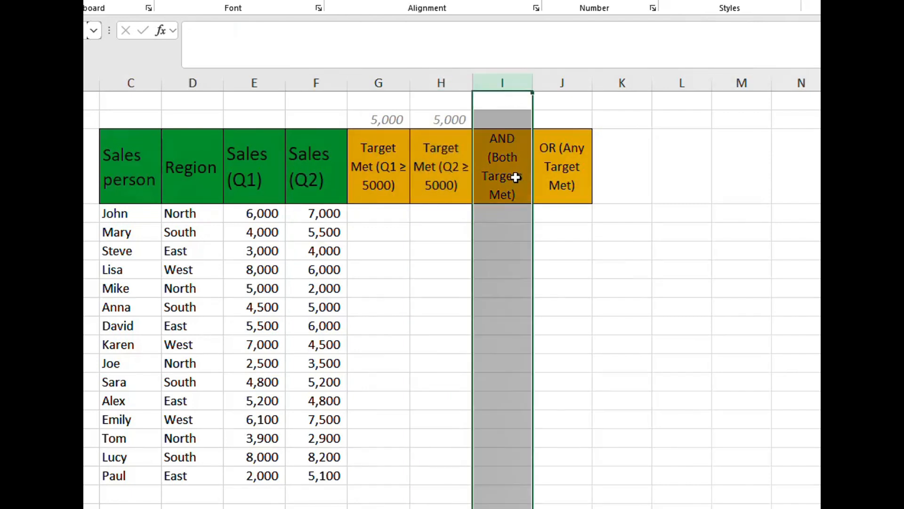
left_click(575, 83)
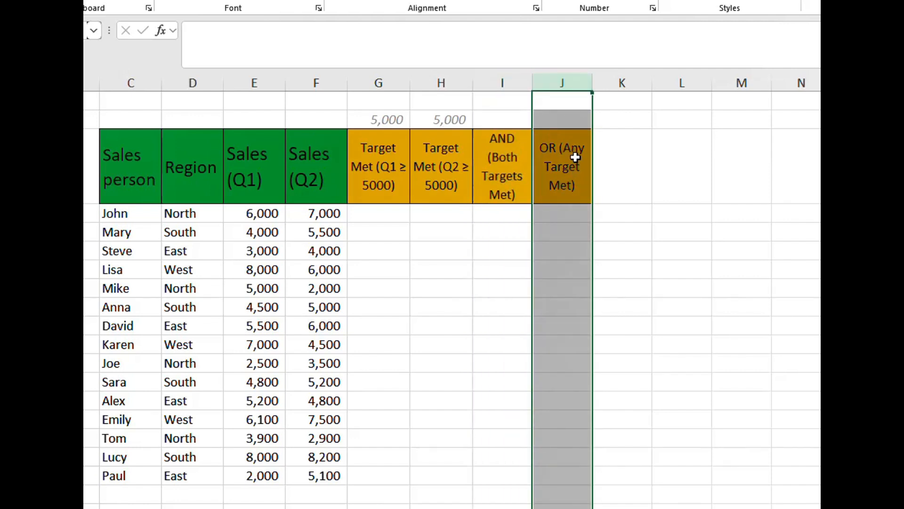
left_click(568, 189)
- Begin an IF formula in G4 testing whether Q1 sales in E4 are at least the absolute target reference: =IF(E4>=$G$2
left_click(377, 219)
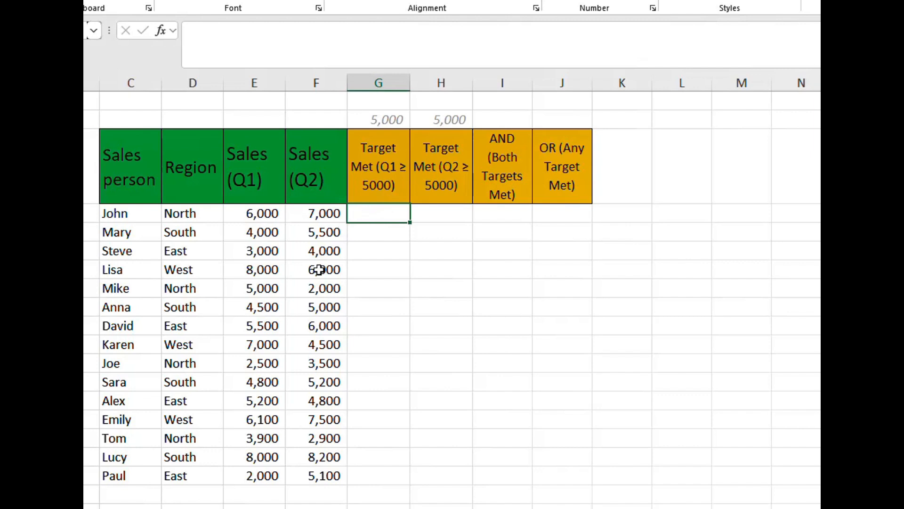
type("=IF")
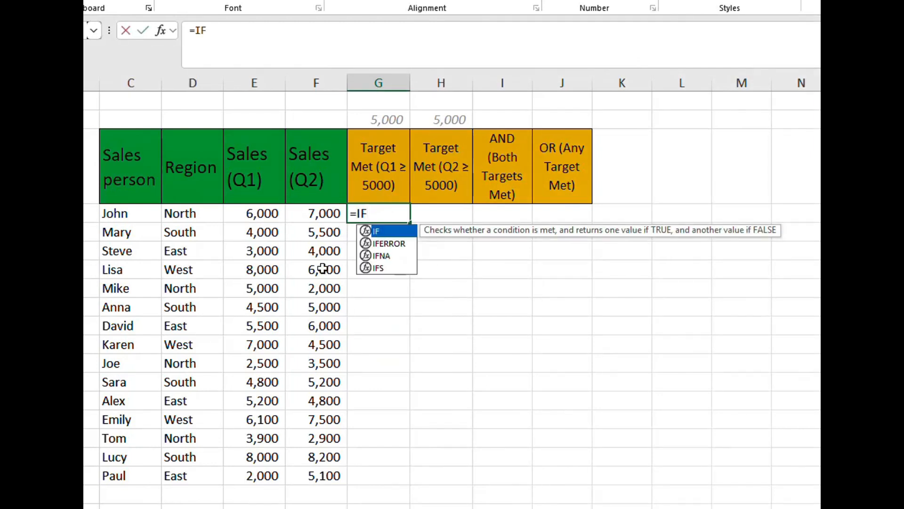
type("(")
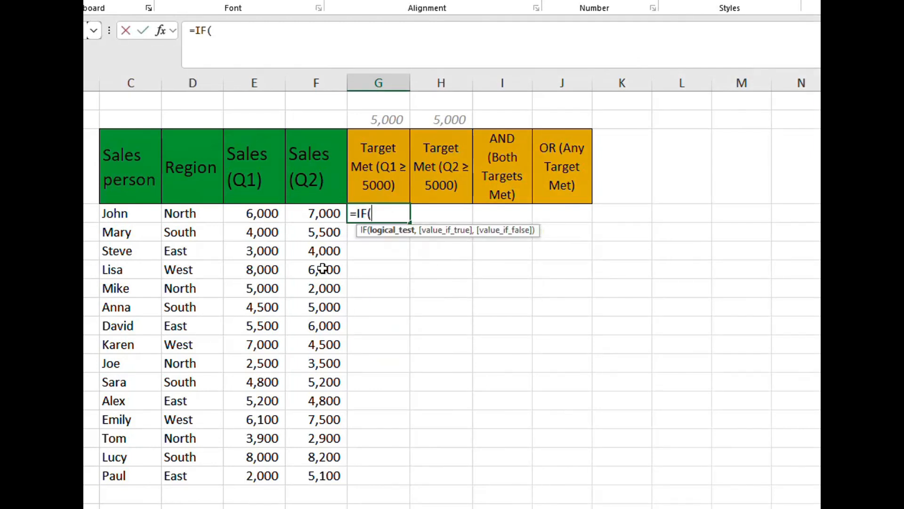
left_click(257, 215)
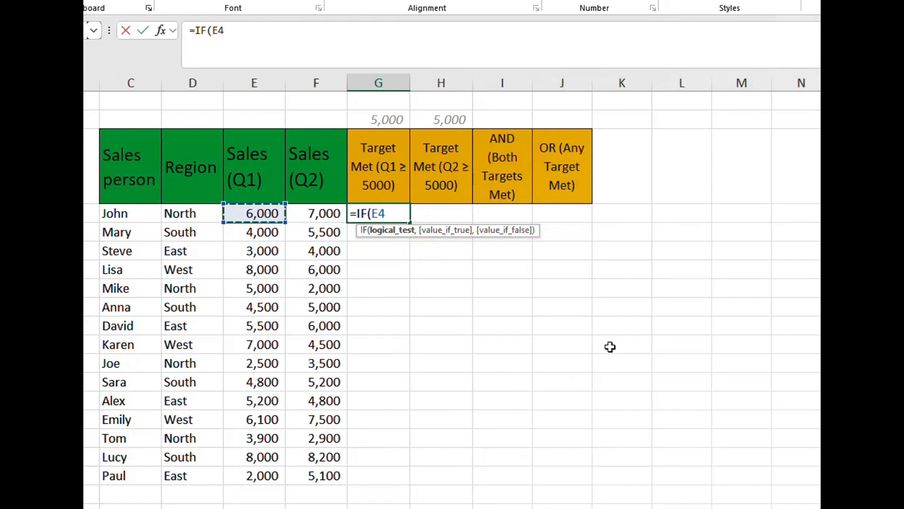
type(">")
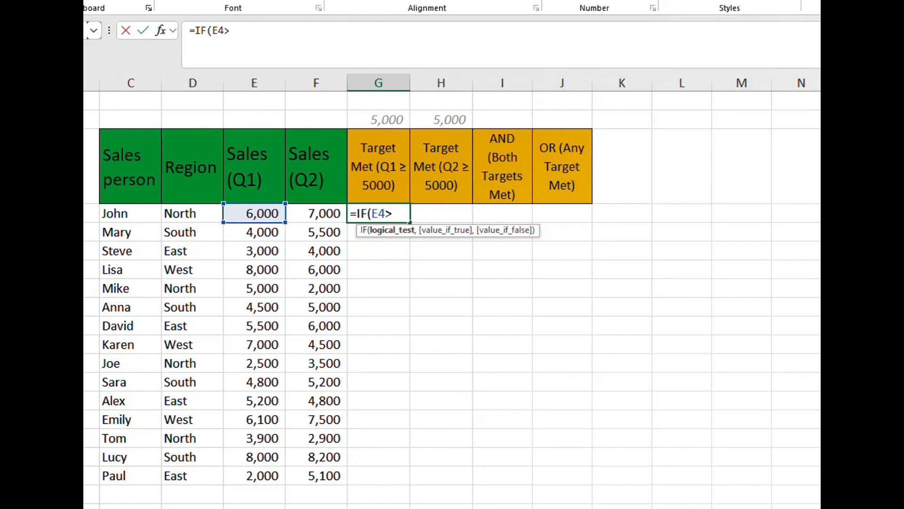
type("=")
left_click(390, 122)
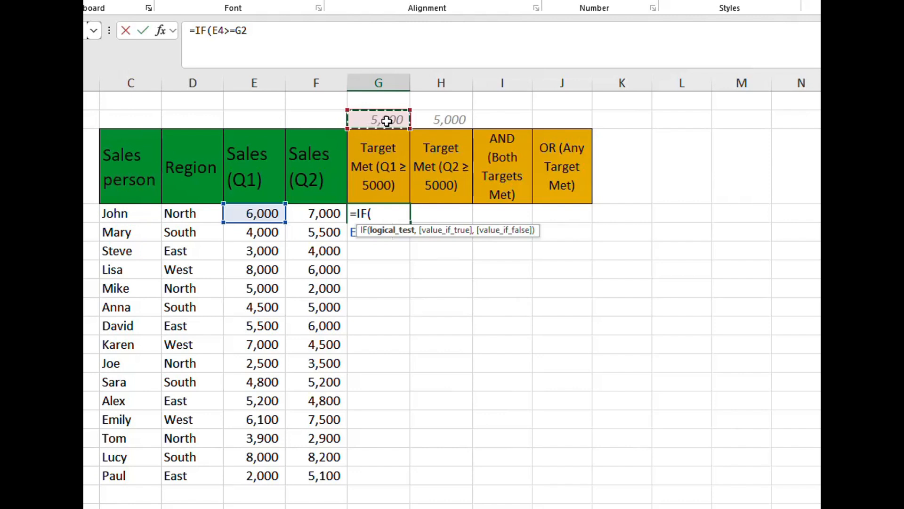
key("F4")
left_click(270, 33)
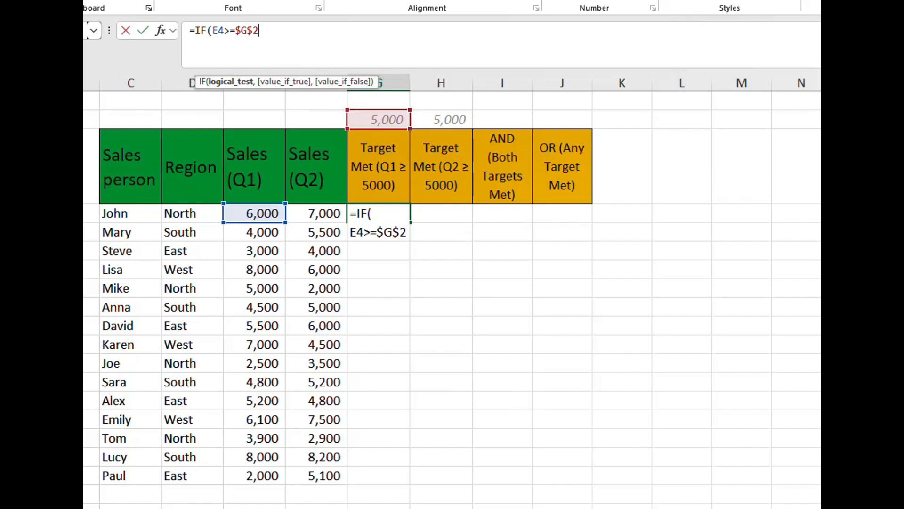
- Complete the G4 formula with "Yes" as the true result and "No" as the false result, and commit it
type(",")
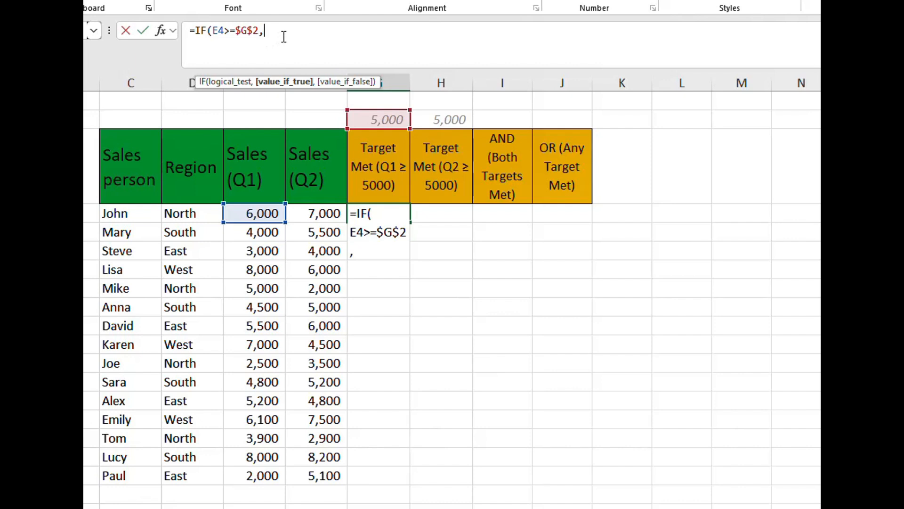
type("\"Yes")
type("\",")
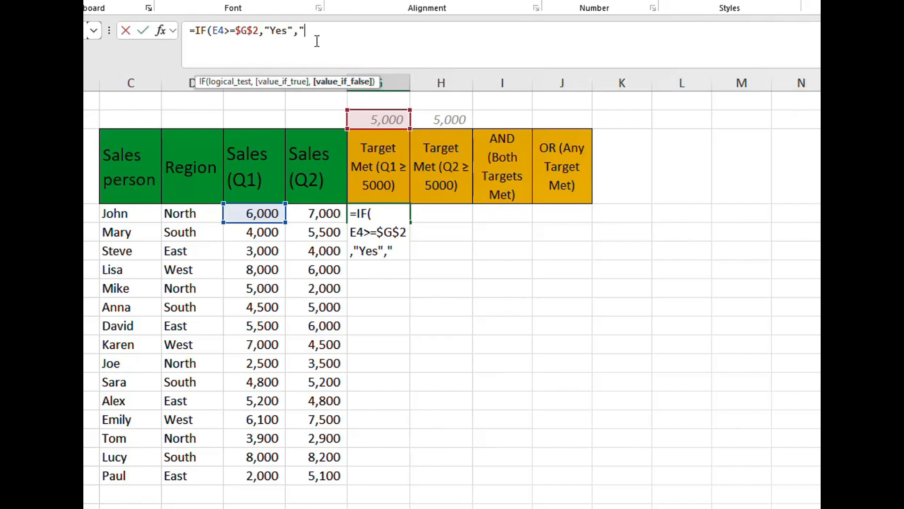
type("\"No\")")
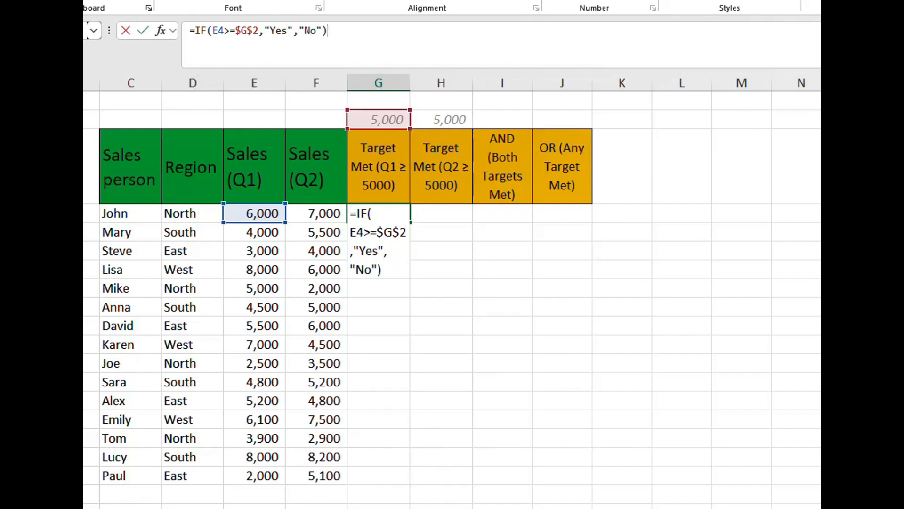
key("Return")
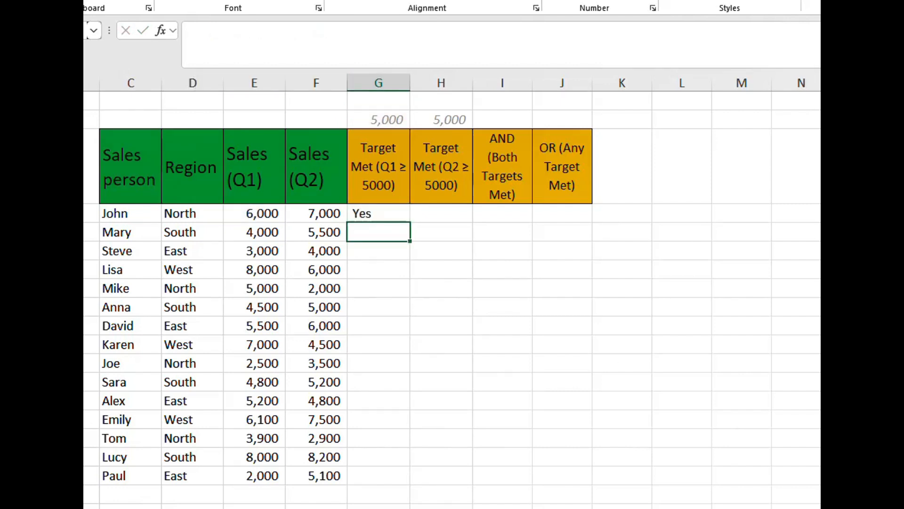
- Fill the Q1 target formula from G4 down through the last salesperson's row
left_click(396, 120)
left_click(375, 214)
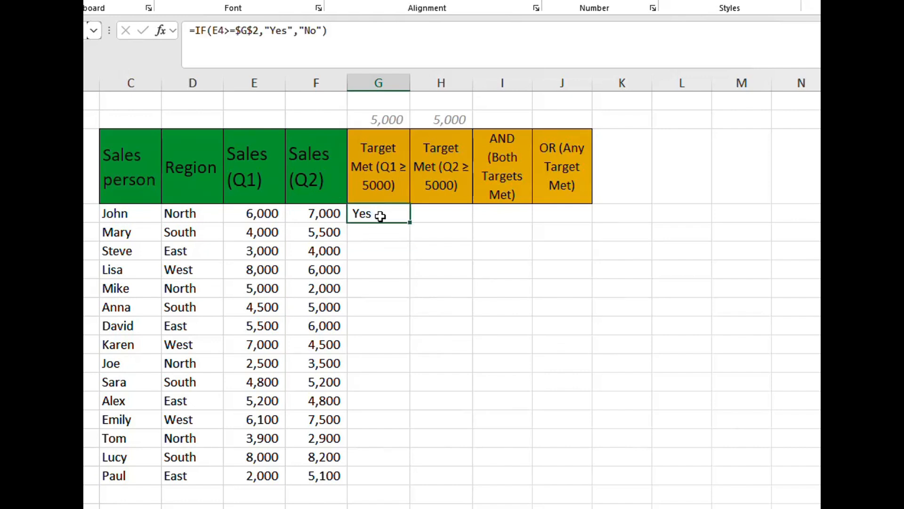
left_click(373, 233)
left_click(377, 251)
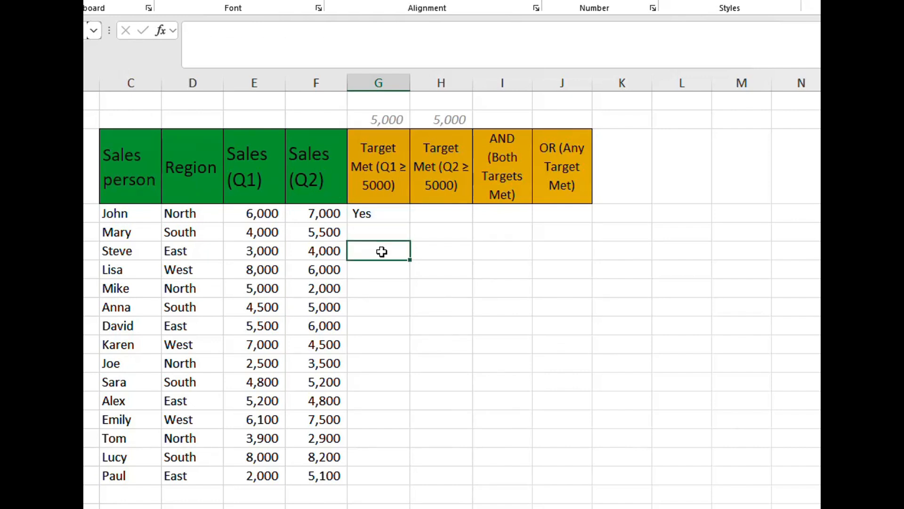
left_click(389, 214)
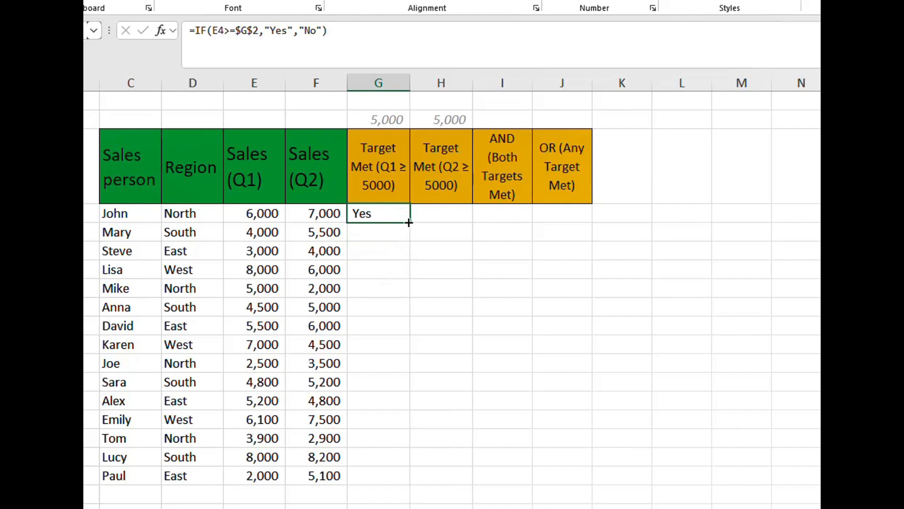
double_click(409, 222)
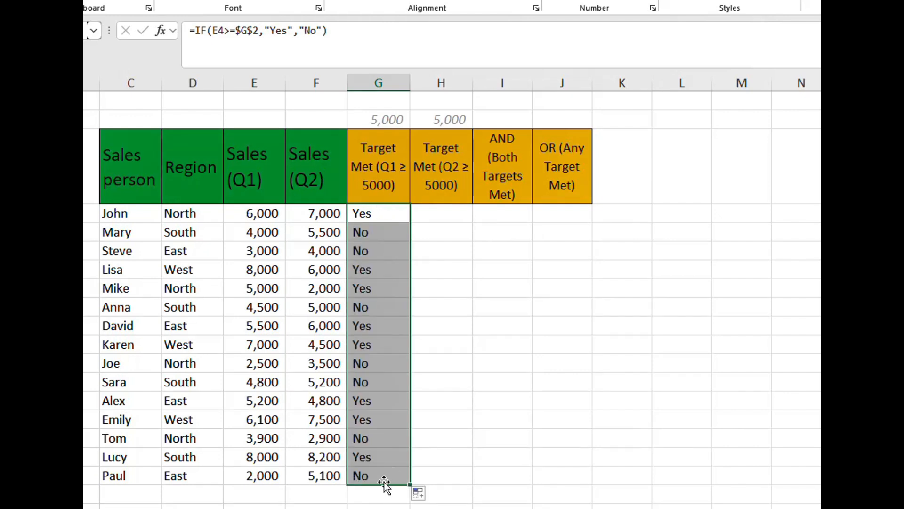
- Begin an IF formula in H4 testing whether Q2 sales in F4 are at least the absolute target reference: =IF(F4>=$H$2
left_click(444, 216)
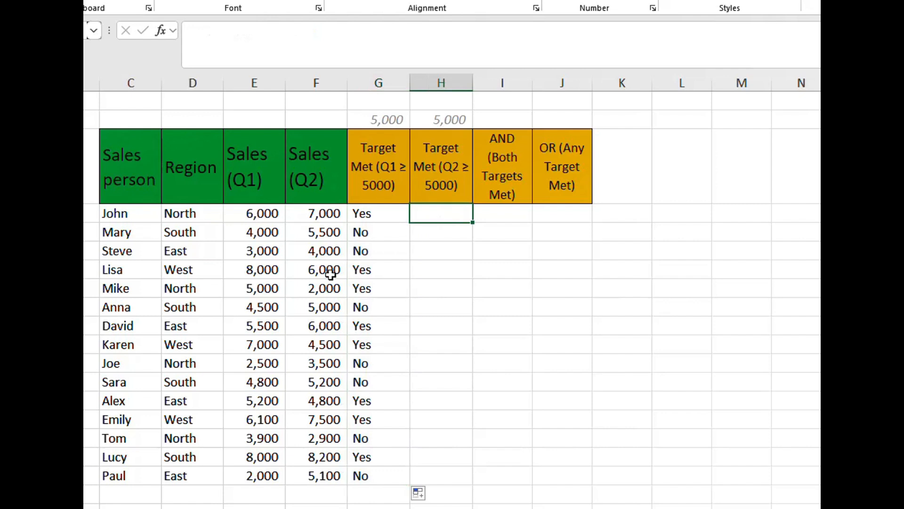
type("=IF(")
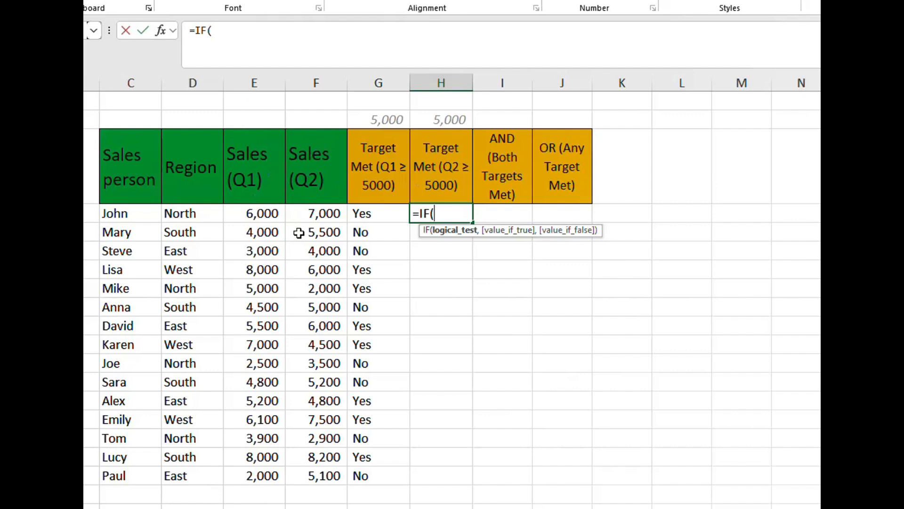
left_click(322, 213)
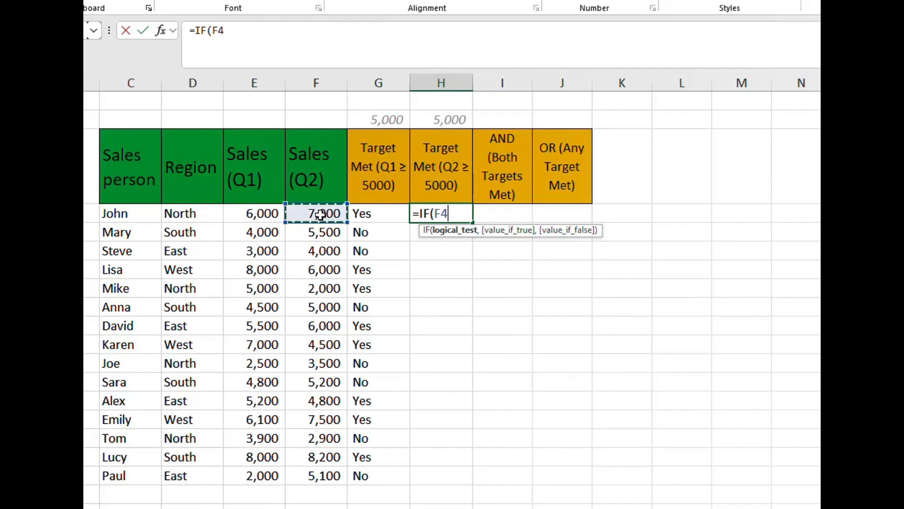
type(">")
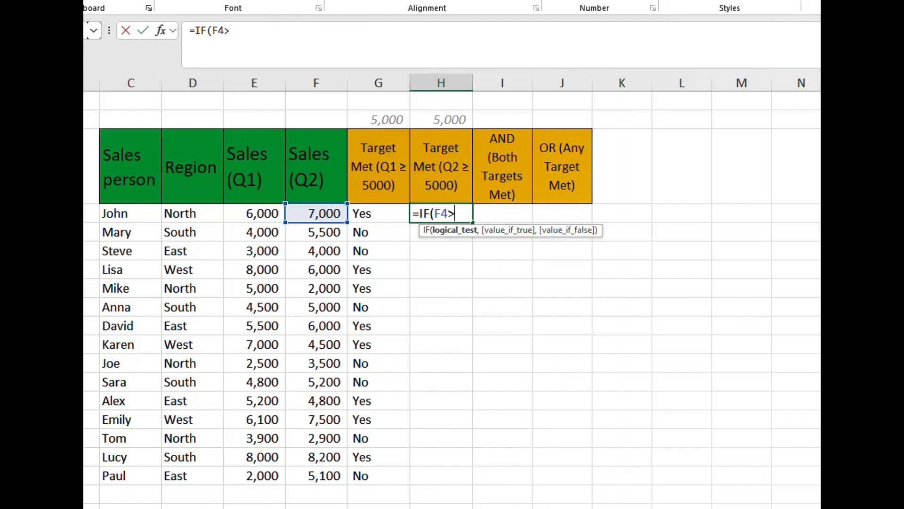
type("=")
left_click(439, 120)
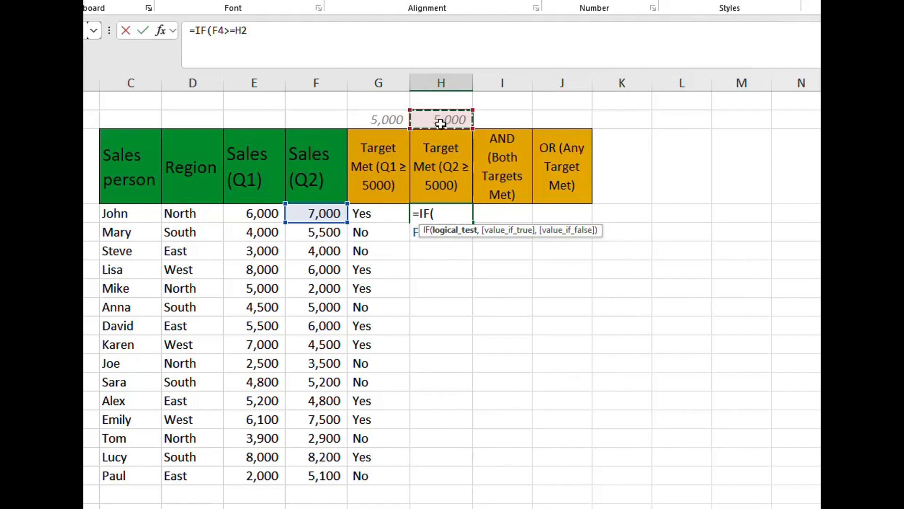
key("F4")
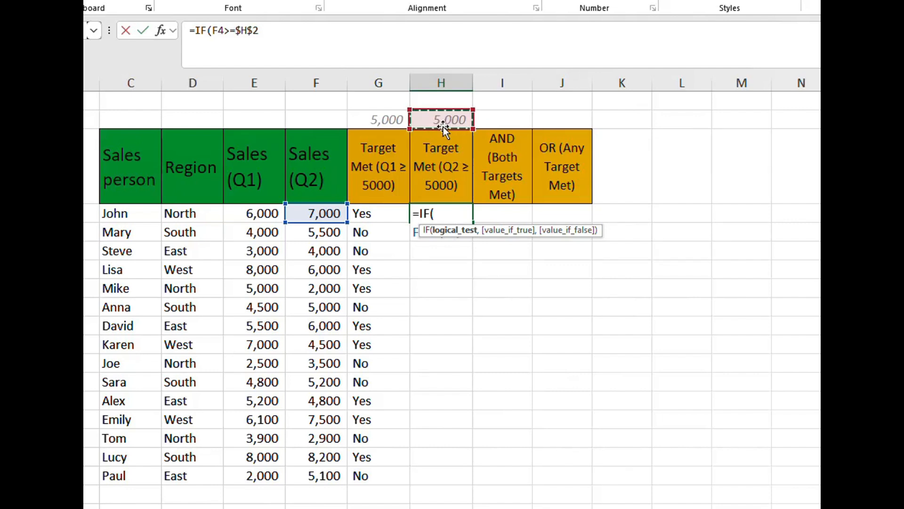
left_click(268, 25)
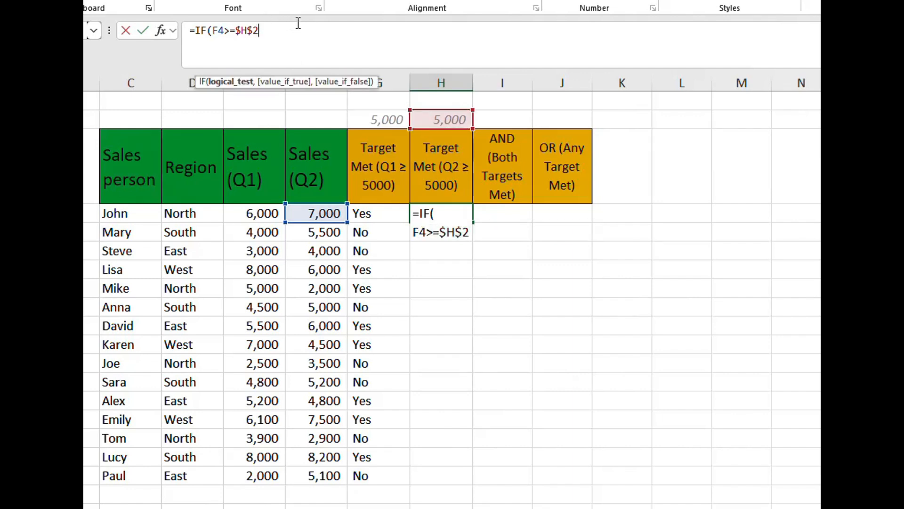
- Complete the H4 formula with "Yes" as the true result and "No" as the false result, and commit it
type(",")
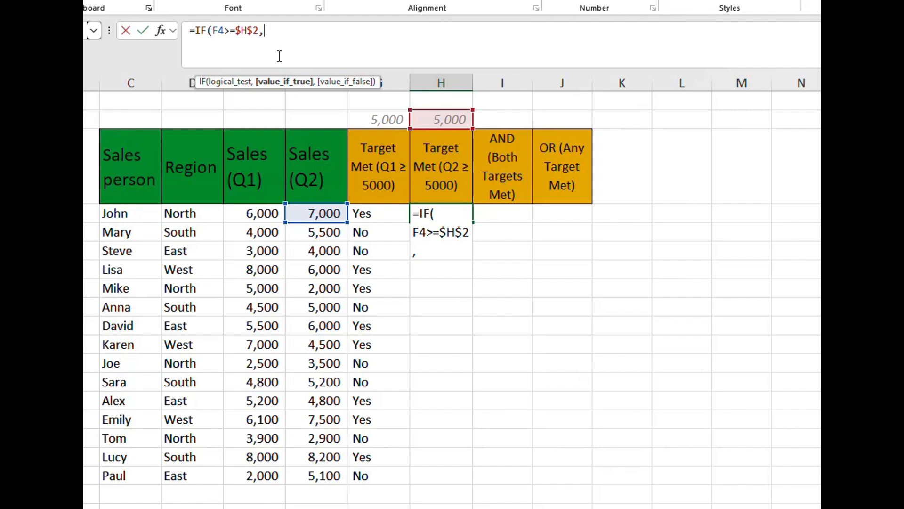
type("\"Yes\",")
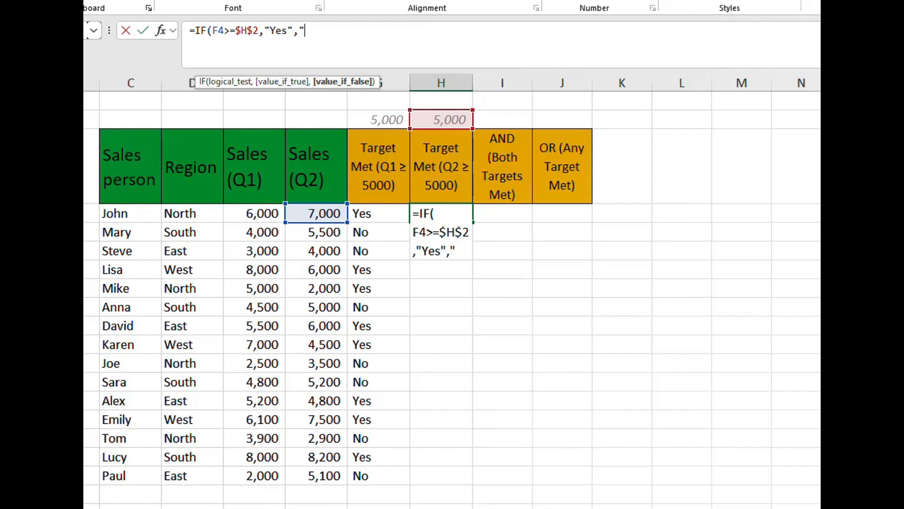
type("\"No\"")
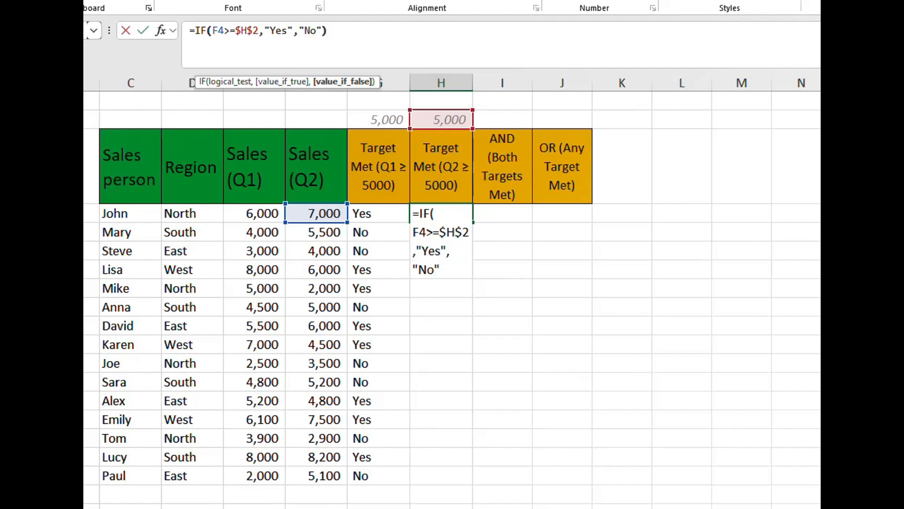
type(")")
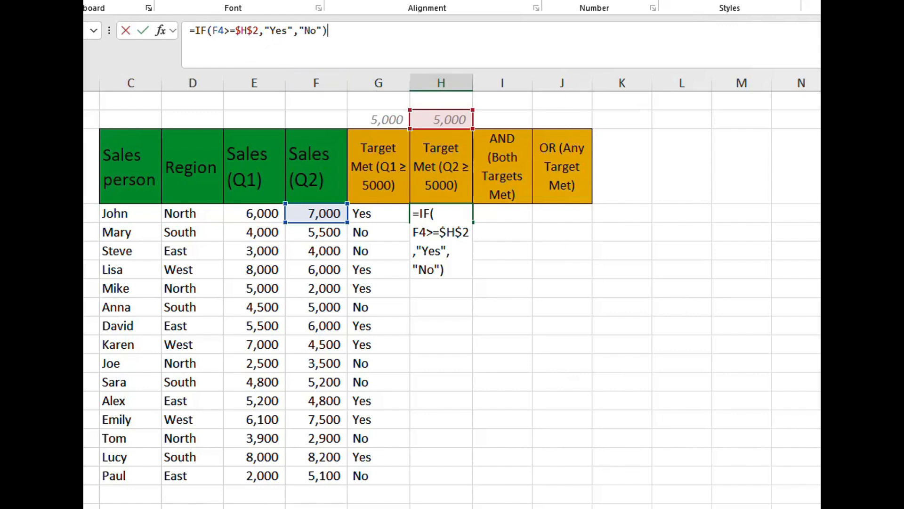
key("Return")
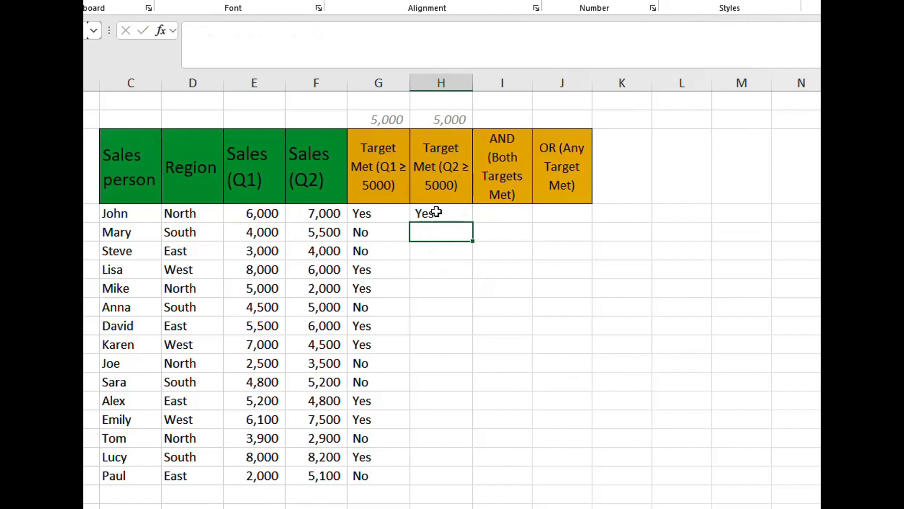
- Fill the Q2 target formula from H4 down through the last salesperson's row
left_click(452, 216)
double_click(473, 221)
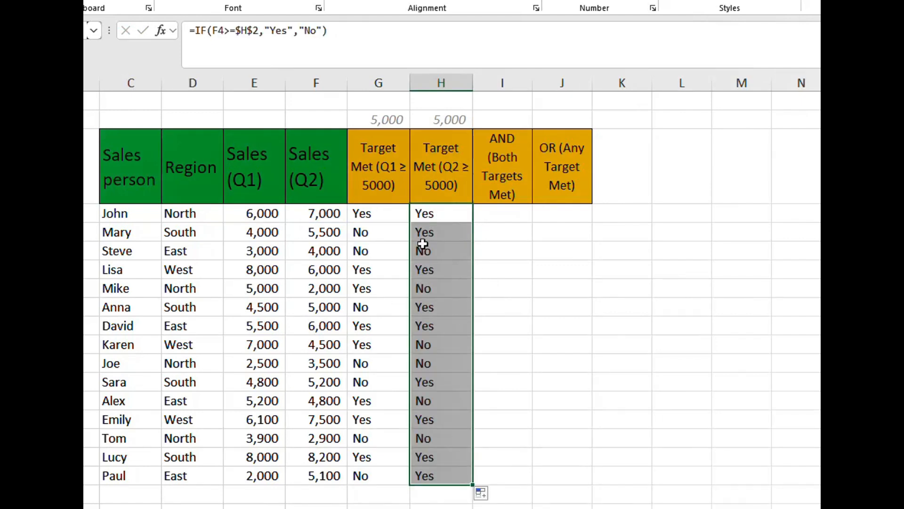
left_click_drag(363, 212, 436, 471)
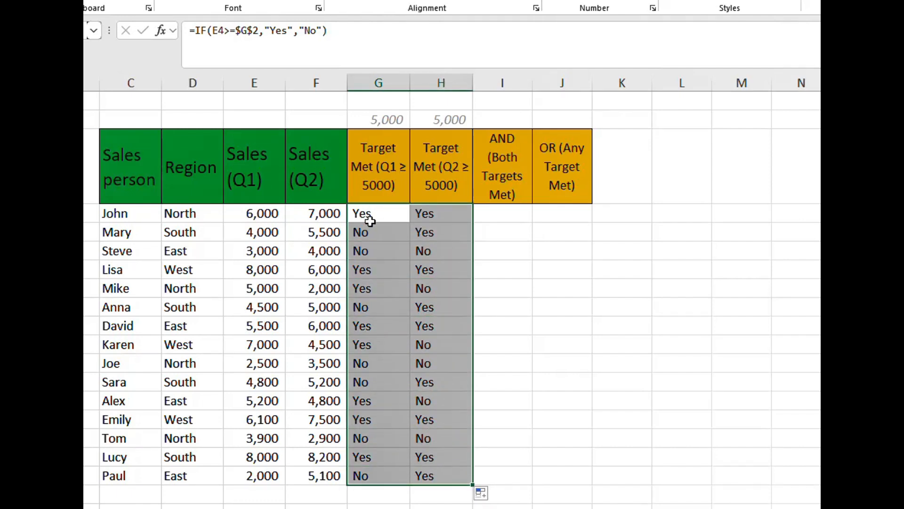
- Begin a formula in I4 of the AND (Both Targets Met) column with AND nested inside IF: =IF(AND(
left_click(509, 215)
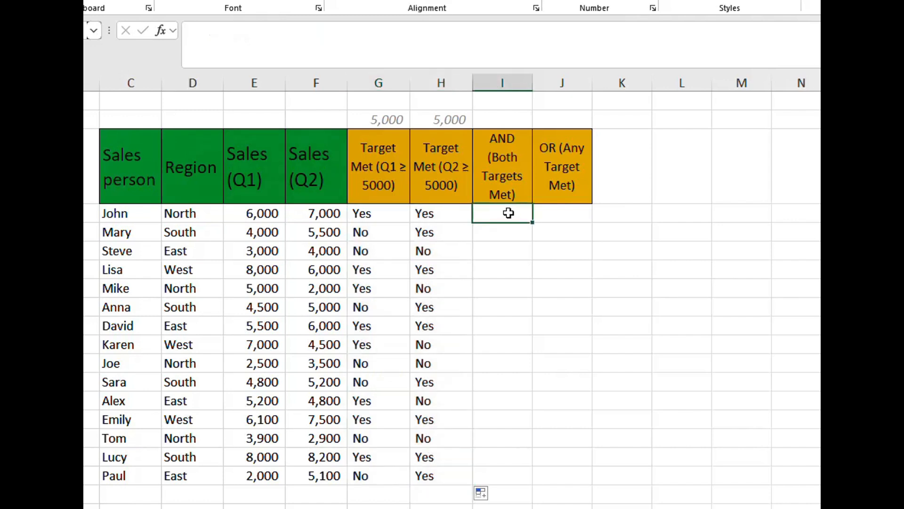
left_click(502, 172)
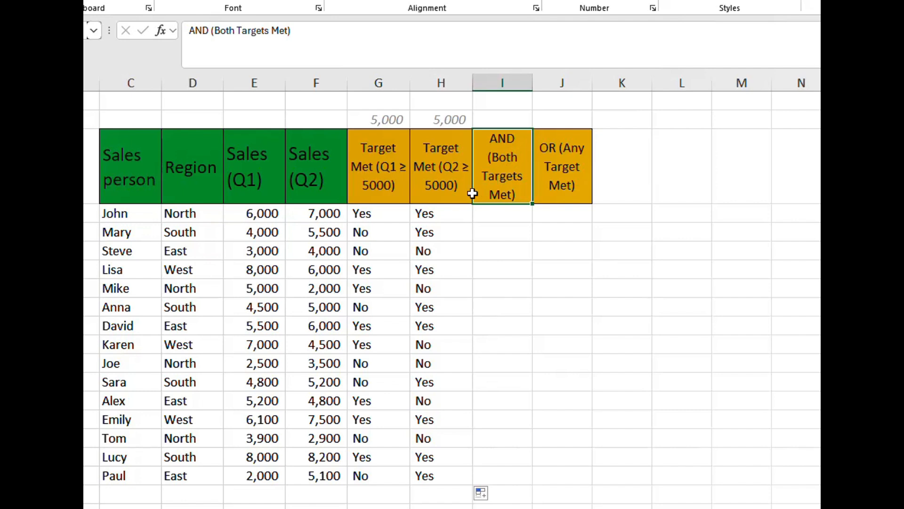
left_click(386, 214)
left_click(445, 216)
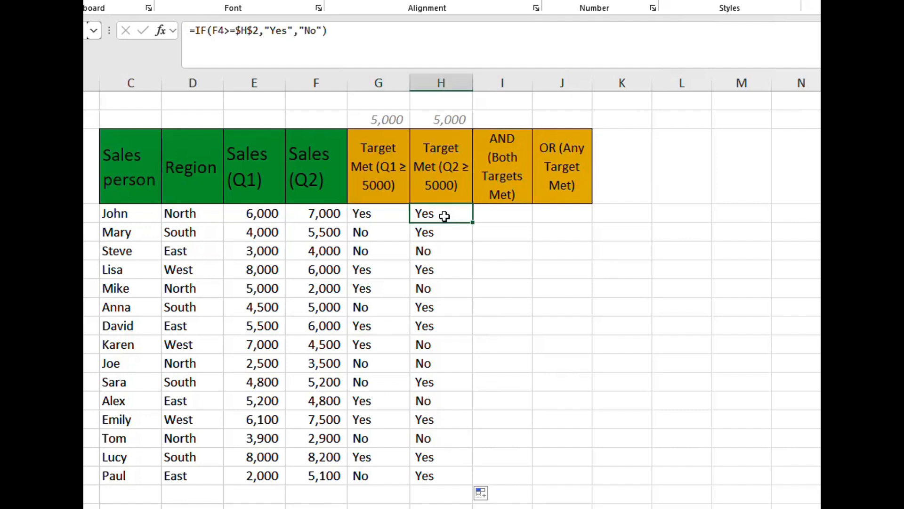
left_click(505, 211)
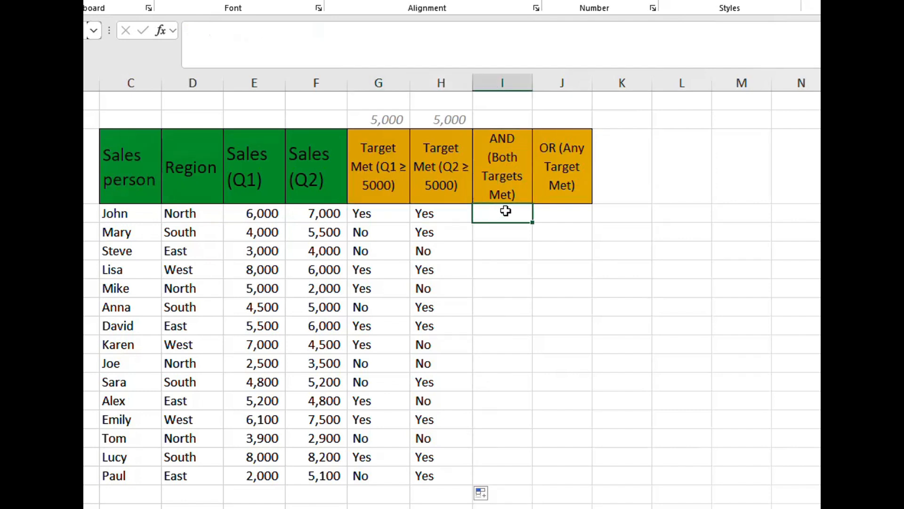
type("=I")
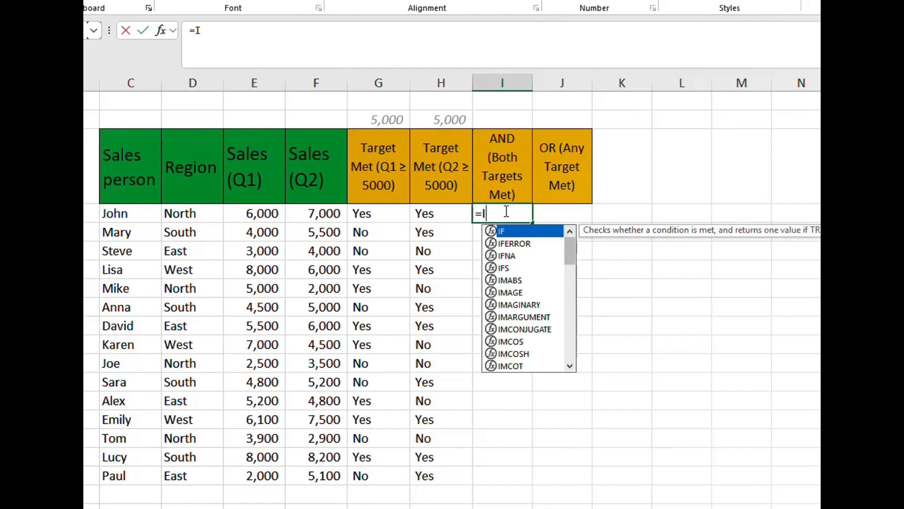
type("F(")
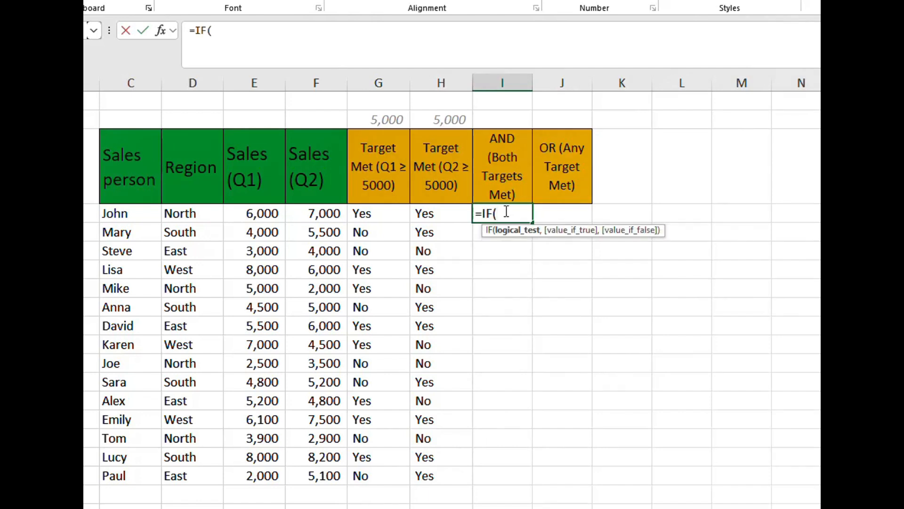
type("AND(")
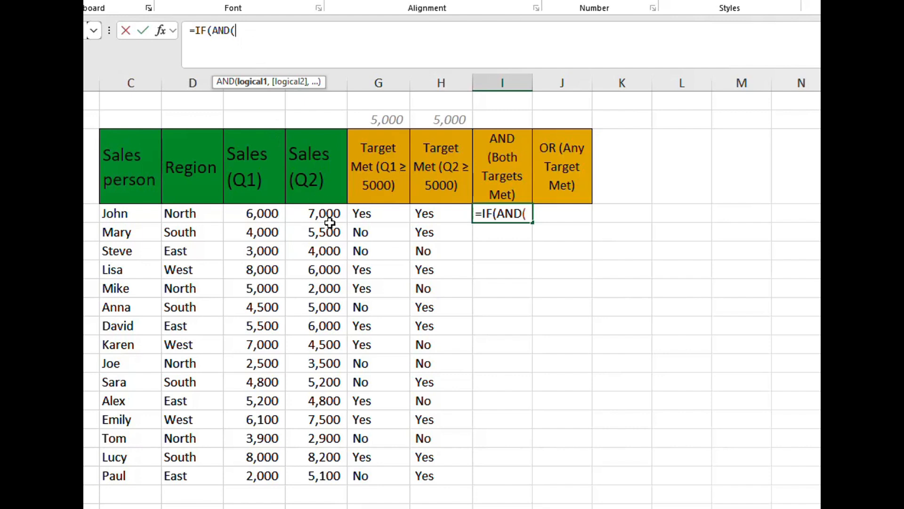
- Add the conditions G4="Yes" and H4="Yes" to the AND test in I4 and close its parenthesis
left_click(382, 214)
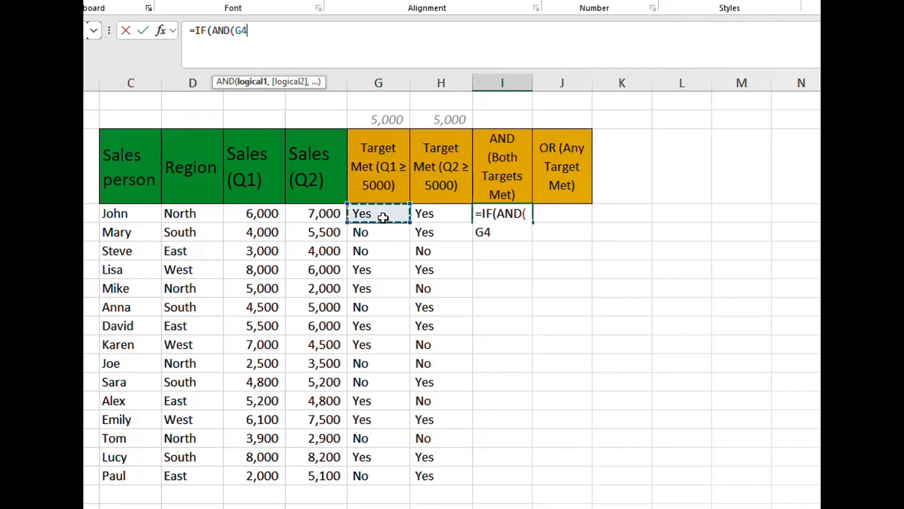
type("=\"Yes\"")
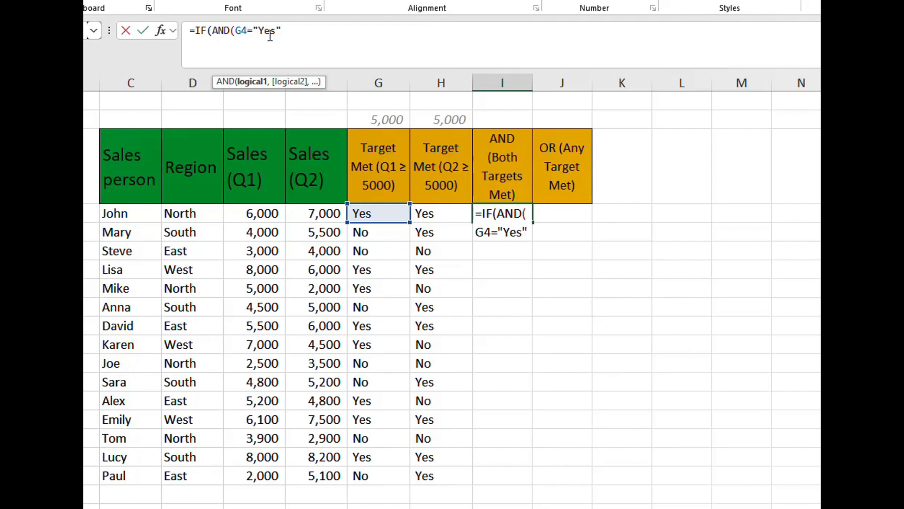
type(",")
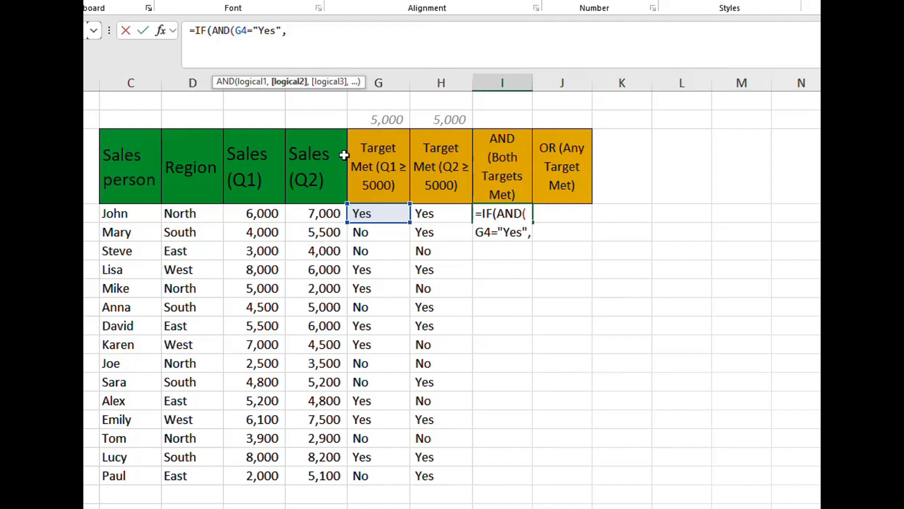
left_click(443, 221)
type("=\"Yes\"")
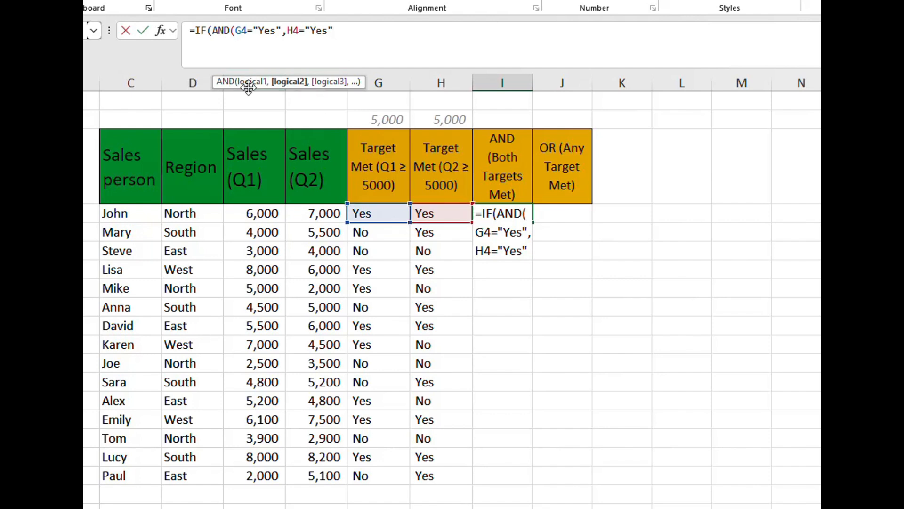
type(")")
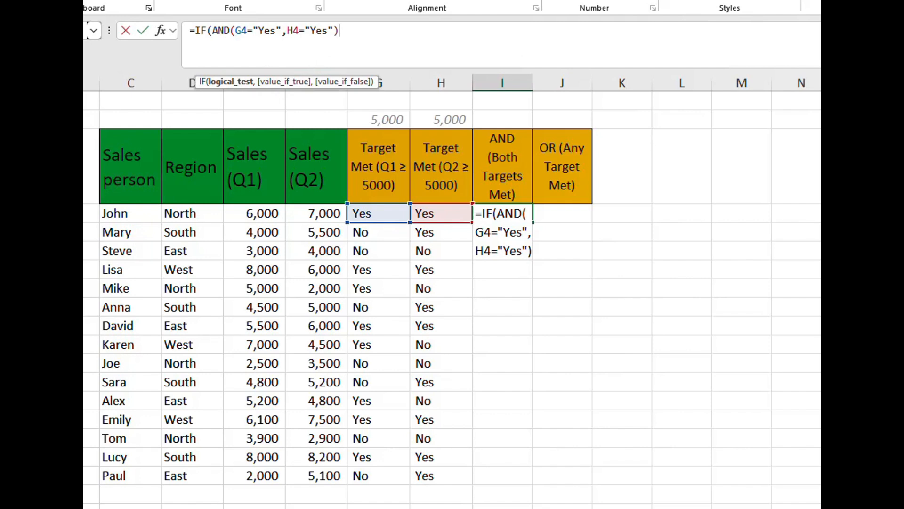
- Finish the I4 formula with "Yes" if true and "No" if false, and fill it down through the last salesperson's row
type(",\"Yes\"")
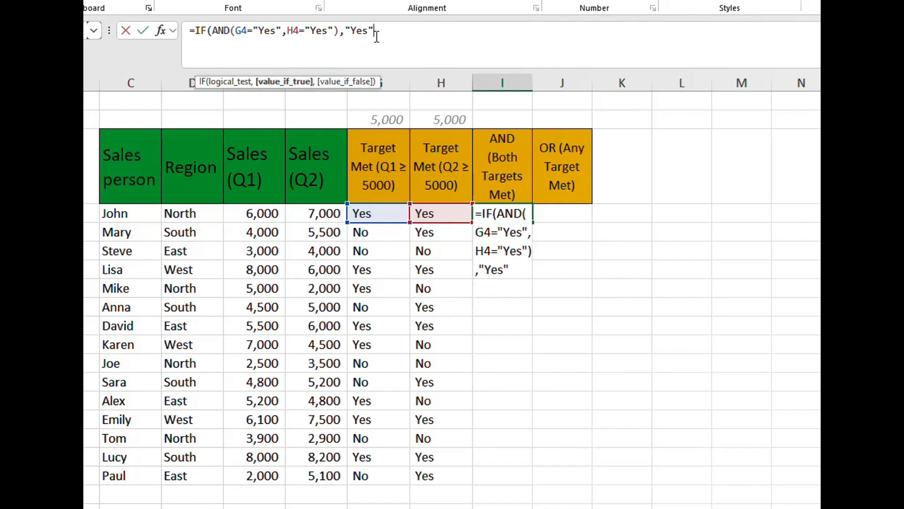
type(",\"No\"")
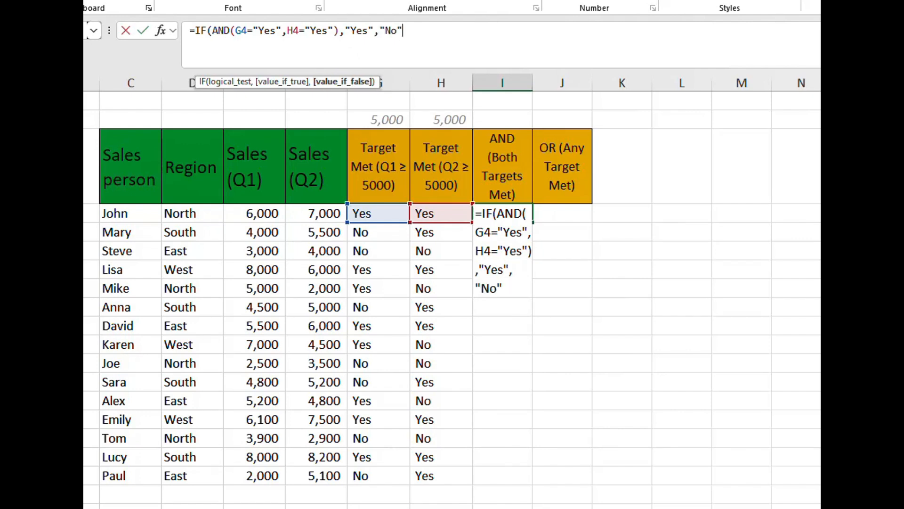
type(")")
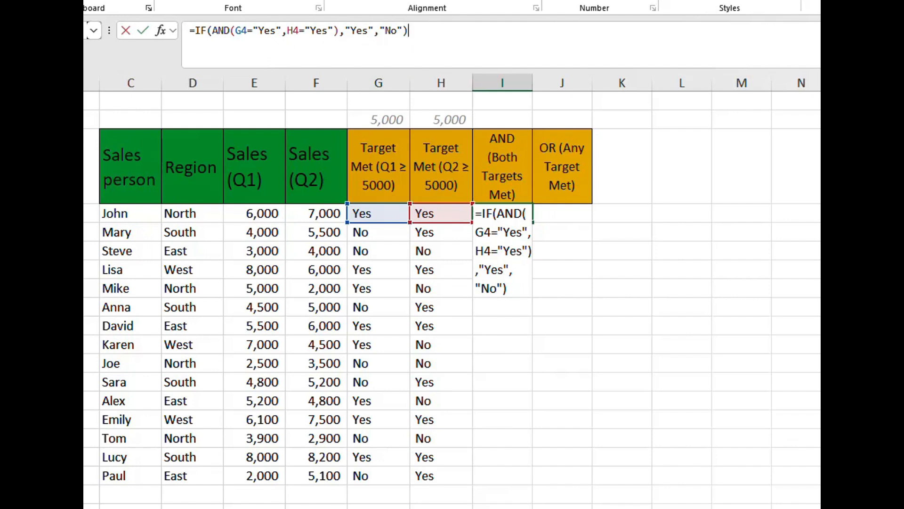
key("Return")
left_click(527, 214)
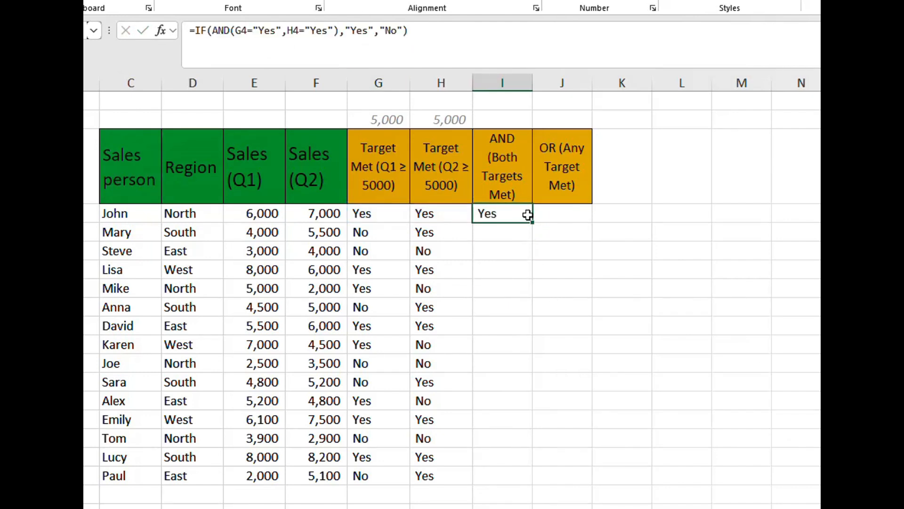
double_click(533, 222)
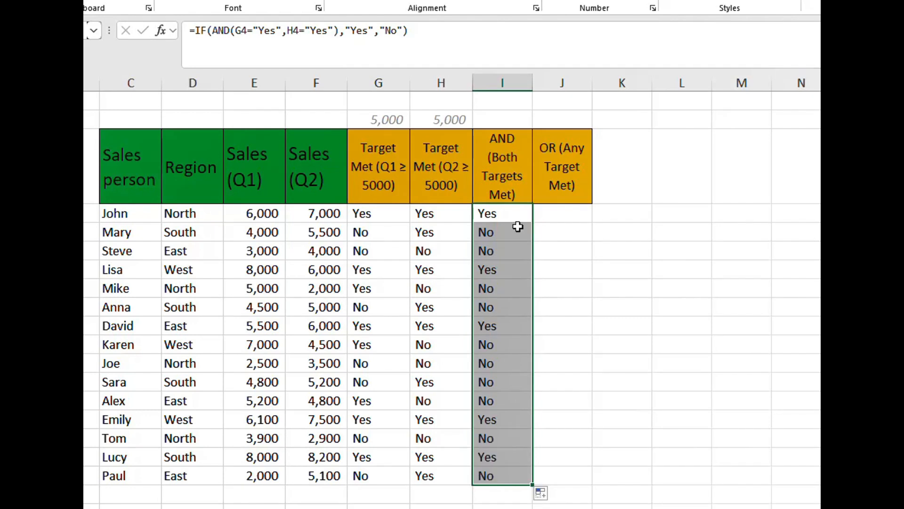
- Compare the both-targets results in column I with the Q1 and Q2 target results in columns G and H, row by row
left_click(492, 236)
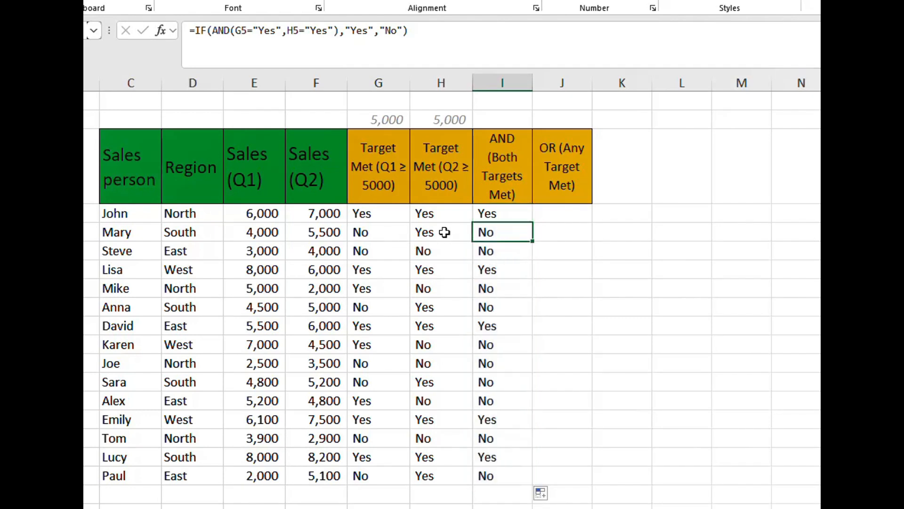
left_click_drag(376, 214, 484, 214)
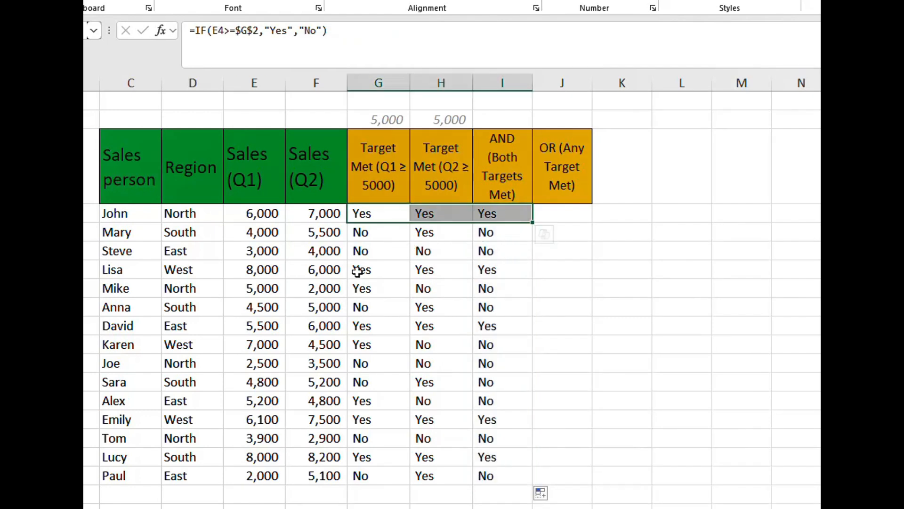
left_click_drag(357, 271, 494, 273)
left_click_drag(382, 330, 490, 326)
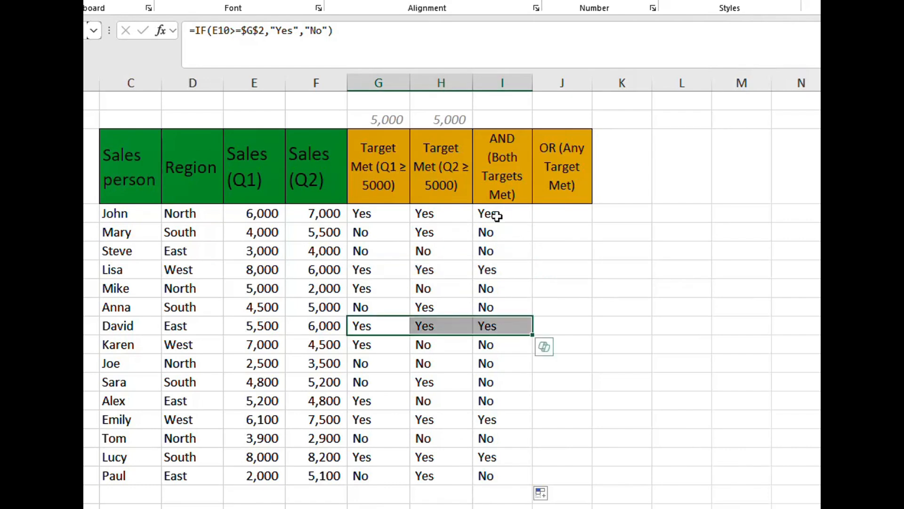
left_click(497, 217)
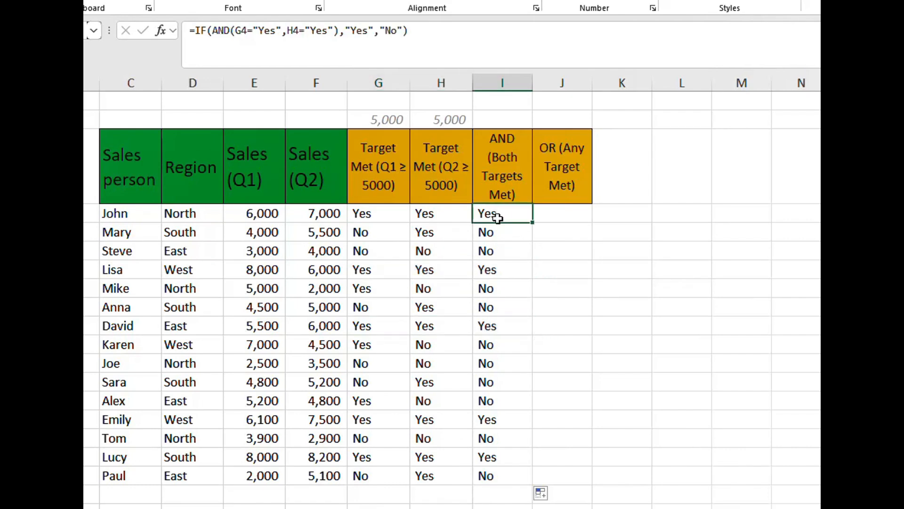
left_click(383, 215)
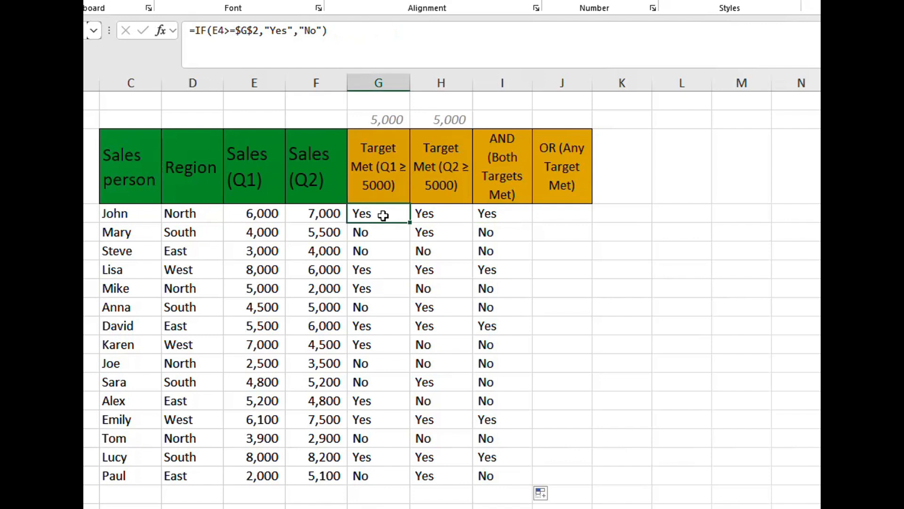
left_click(454, 213)
left_click(505, 214)
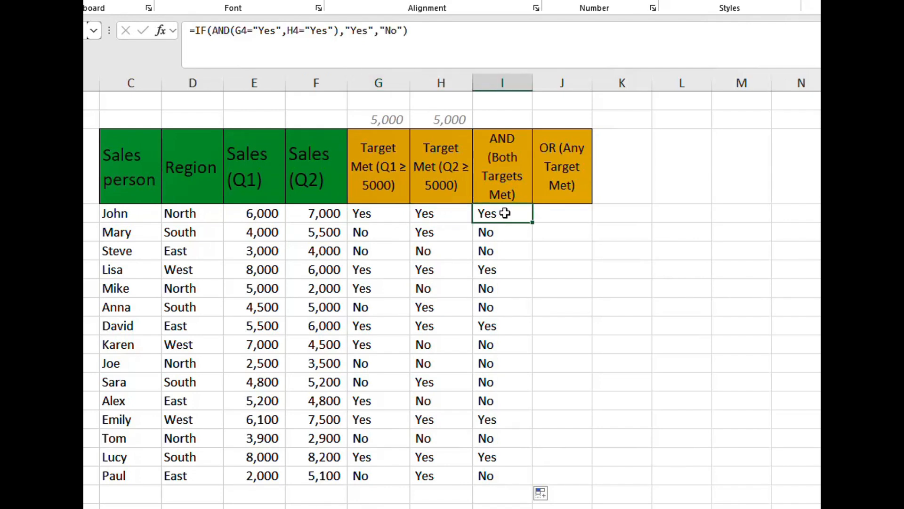
left_click(491, 233)
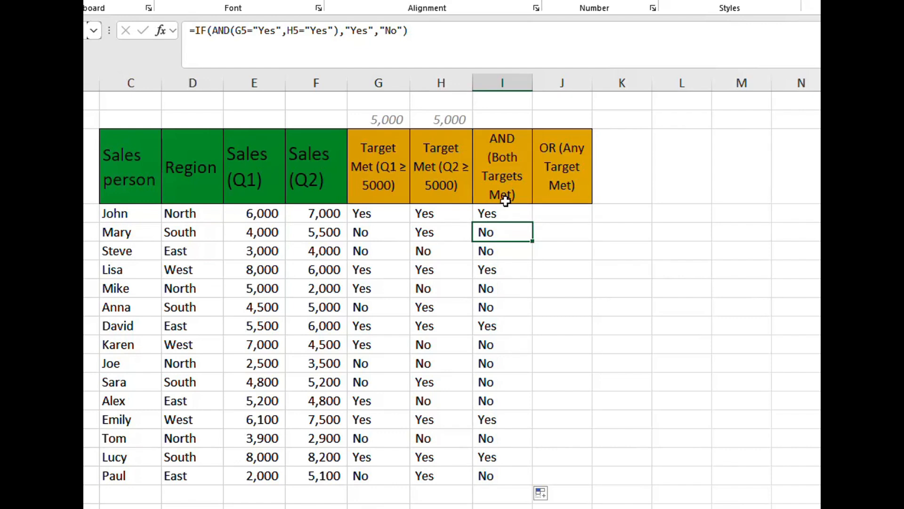
left_click(381, 216)
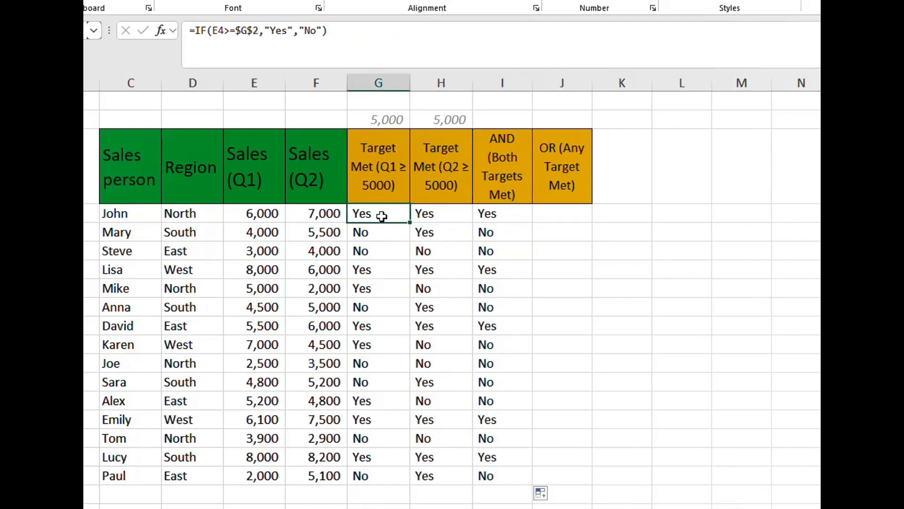
- Begin a formula in J4 of the OR (Any Target Met) column with OR nested inside IF: =IF(OR(
left_click(570, 81)
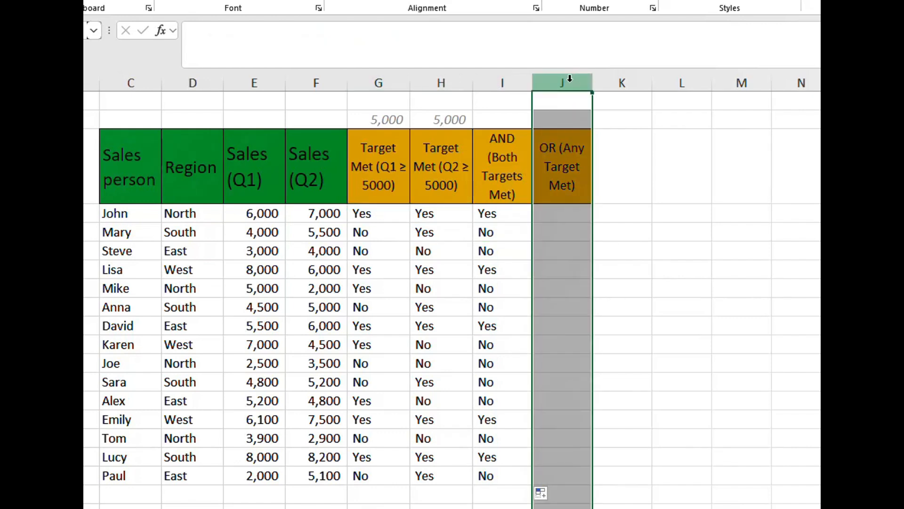
left_click(571, 163)
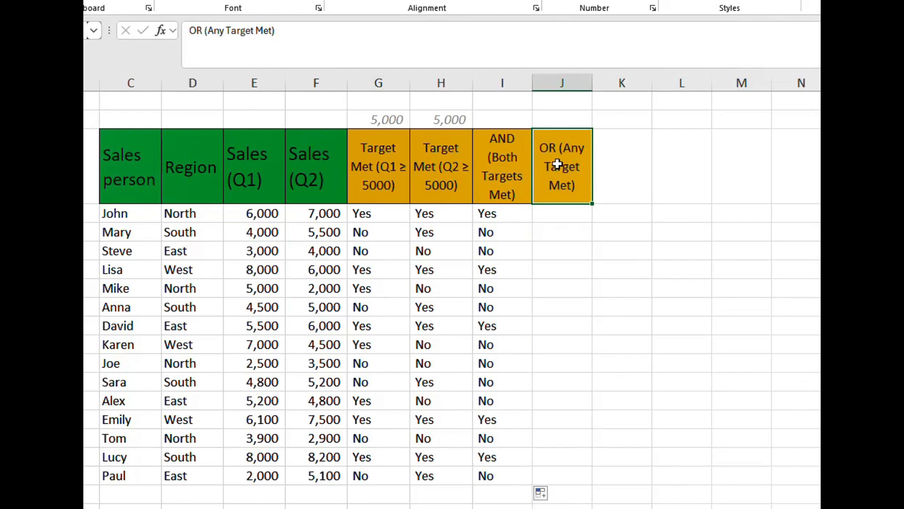
left_click(404, 218)
mouse_move(406, 220)
left_mouse_down()
mouse_move(440, 214)
mouse_move(396, 490)
mouse_move(433, 468)
left_mouse_up()
left_click(549, 213)
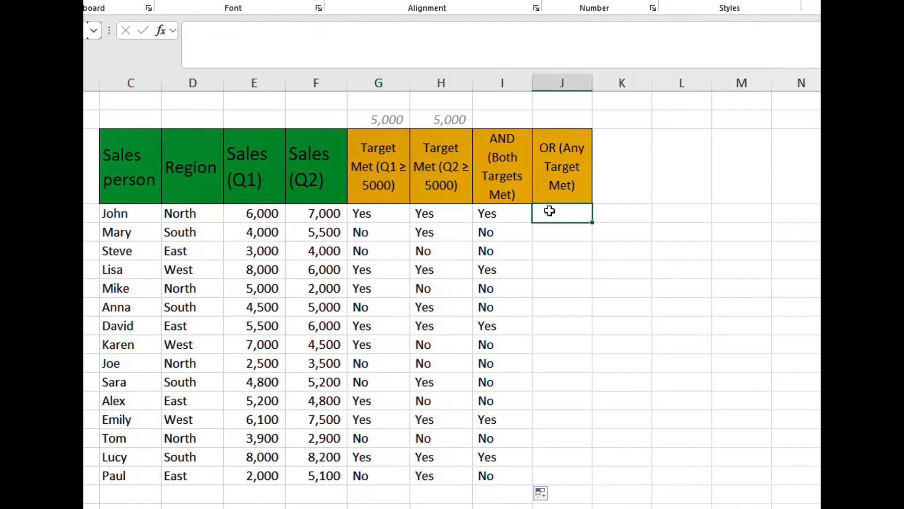
type("=if")
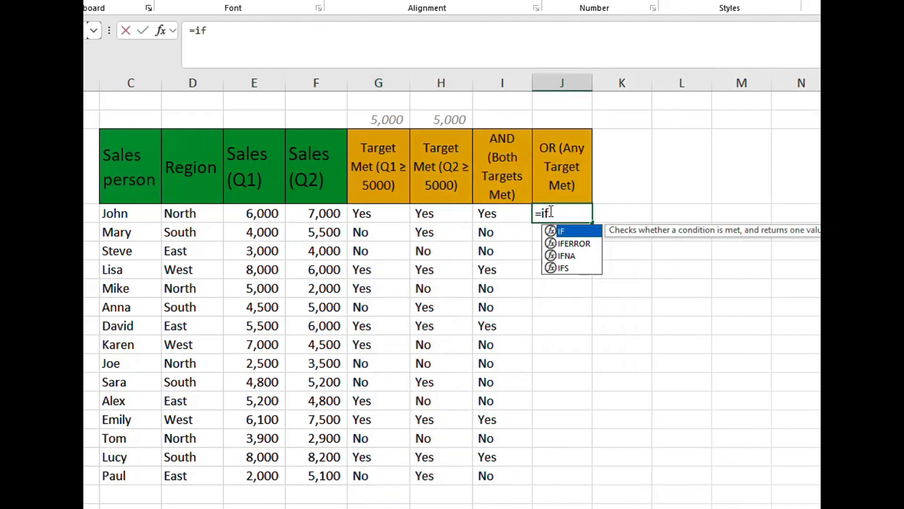
key("Tab")
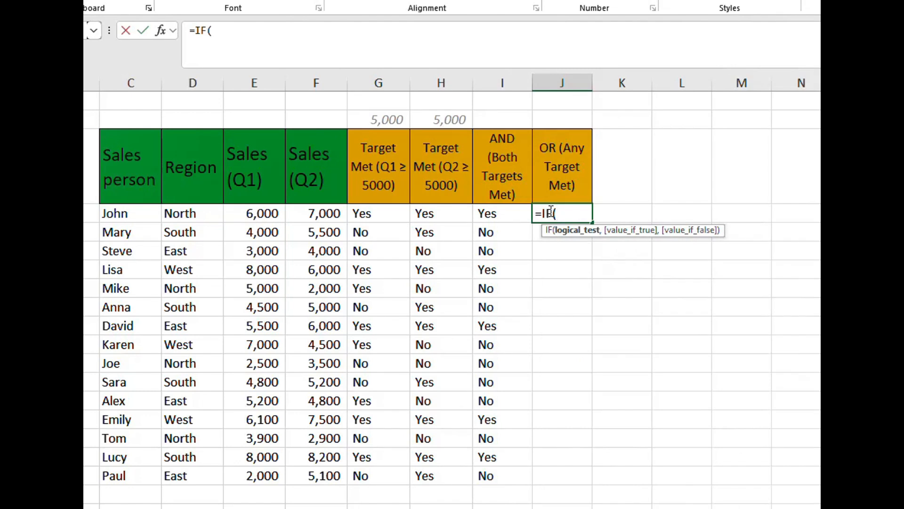
type("o")
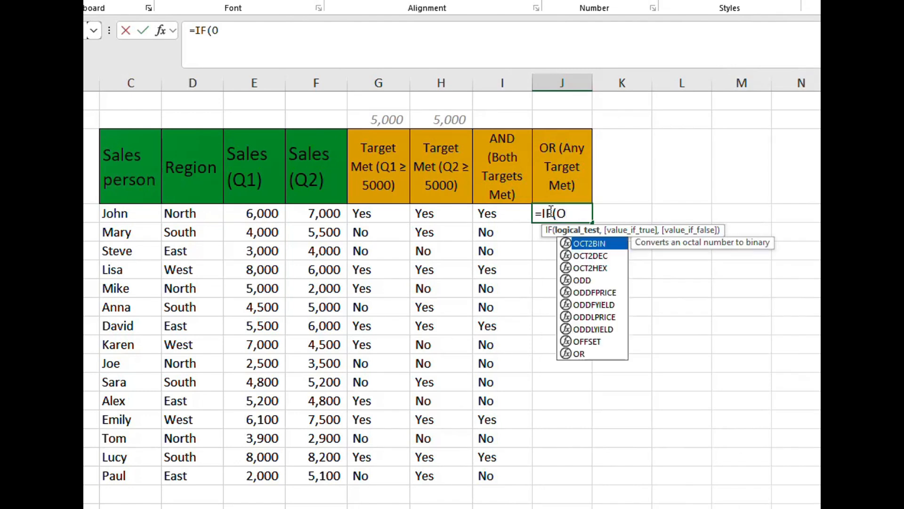
type("r")
key("Tab")
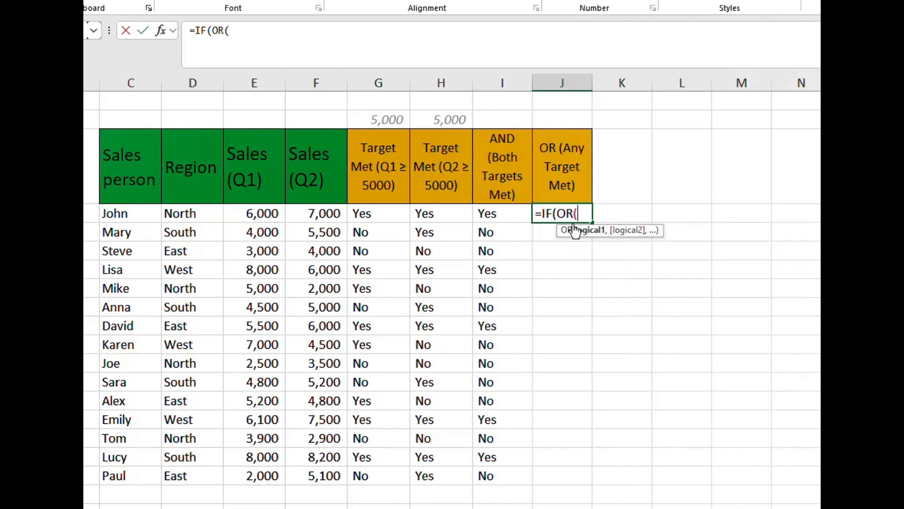
- Add the conditions G4="Yes" and H4="Yes" to the OR test in J4 and close its parenthesis
left_click(375, 215)
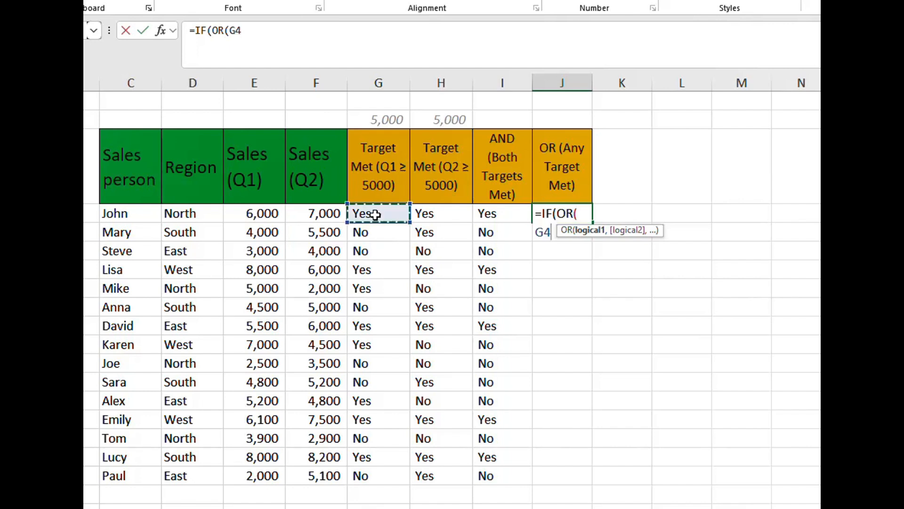
left_click(246, 31)
type("=")
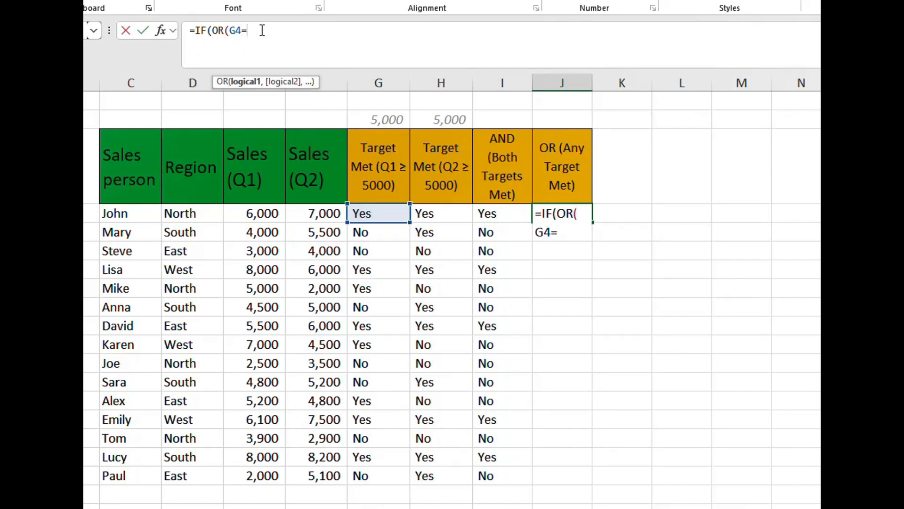
type("\"Yes\"")
type(",H4=\"Yes\")")
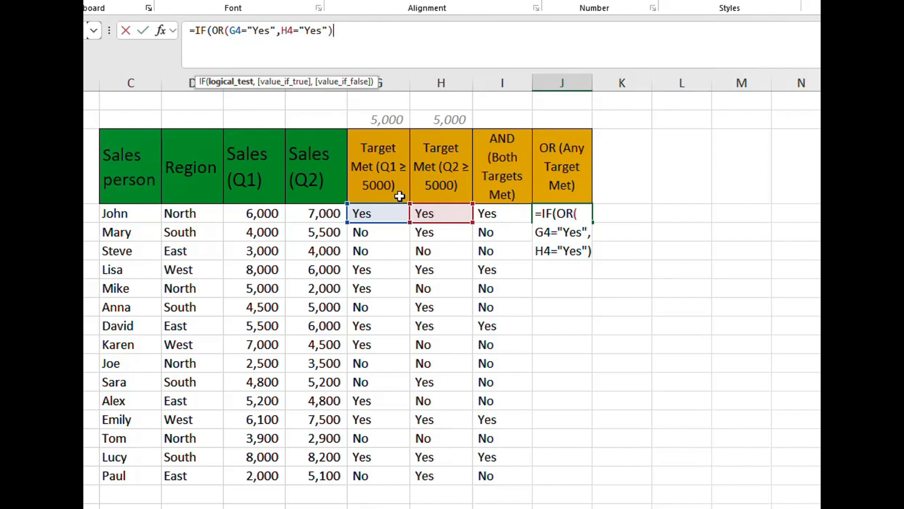
- Complete the J4 formula with "Yes" if true and "No" if false, and fill it down to the last salesperson's row
type(",")
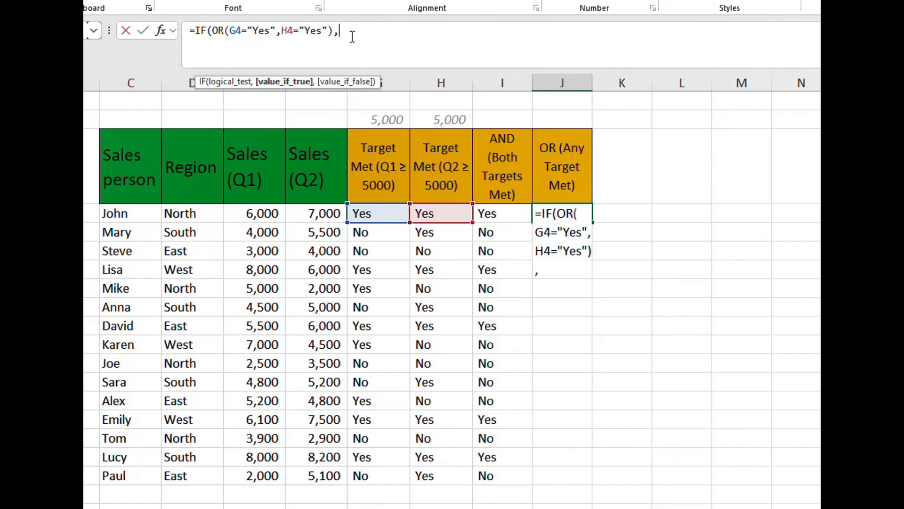
type("\"Yes\",")
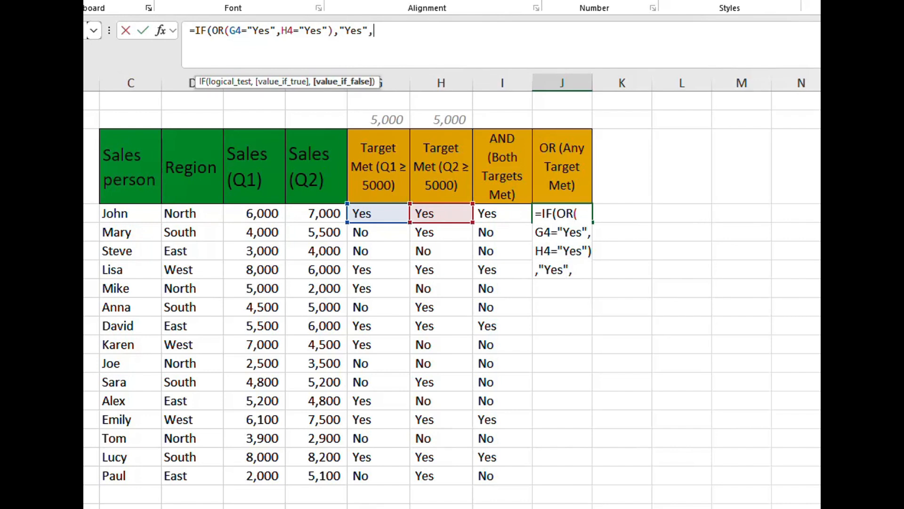
type("\"No\"")
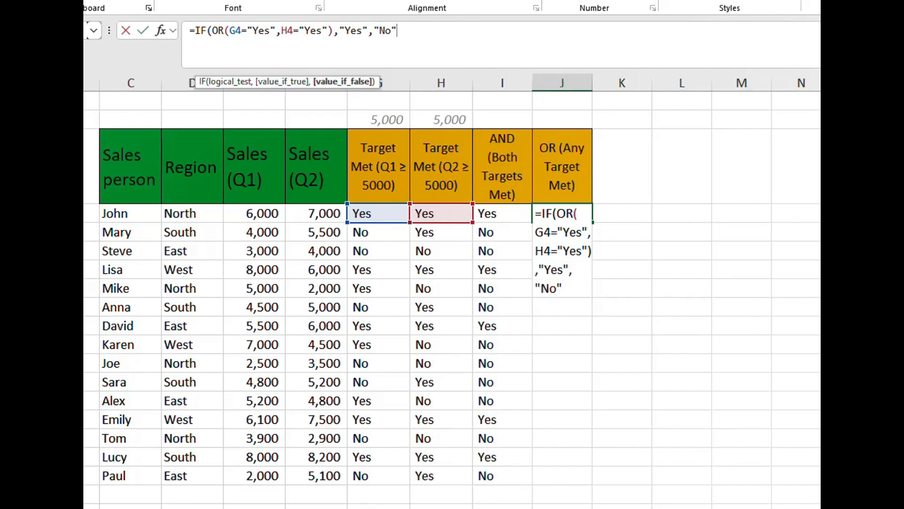
type(")")
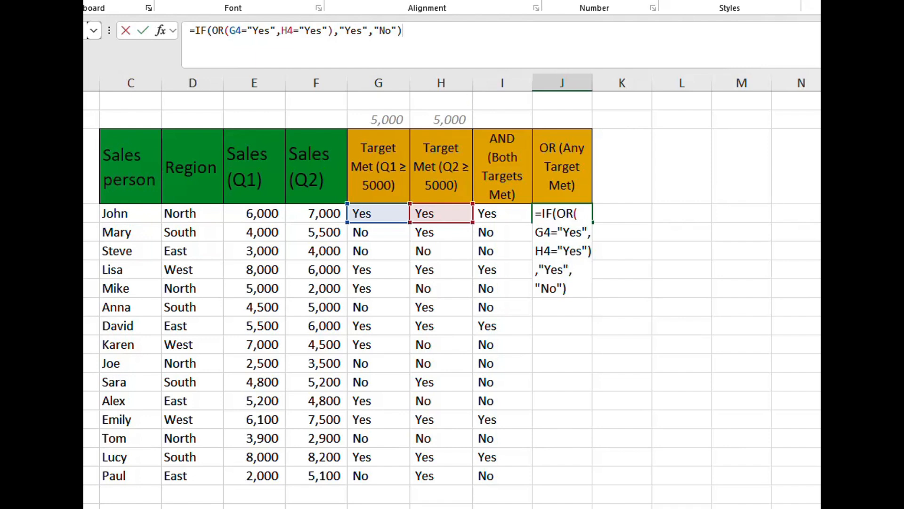
key("Return")
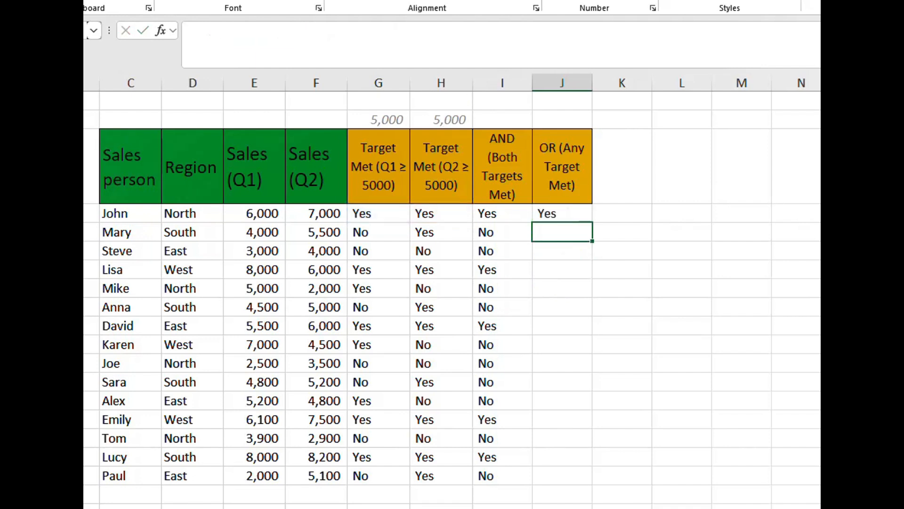
left_click(573, 215)
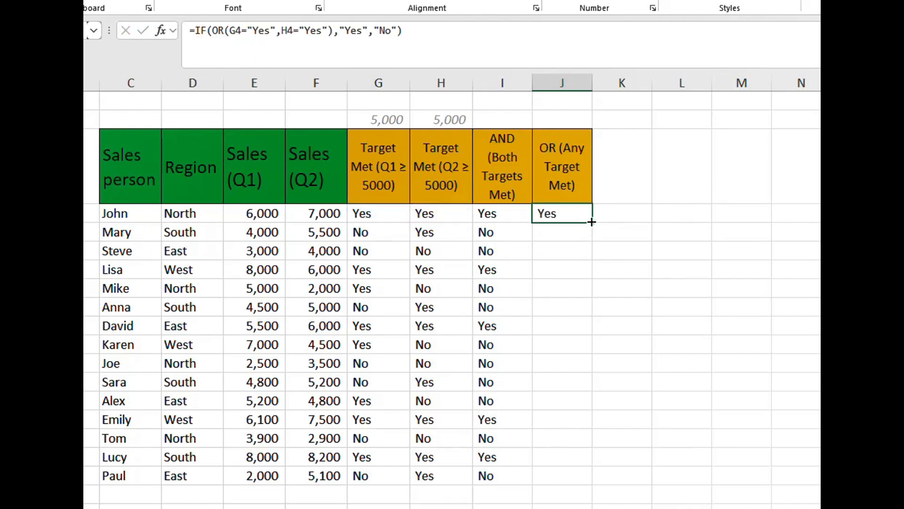
double_click(592, 222)
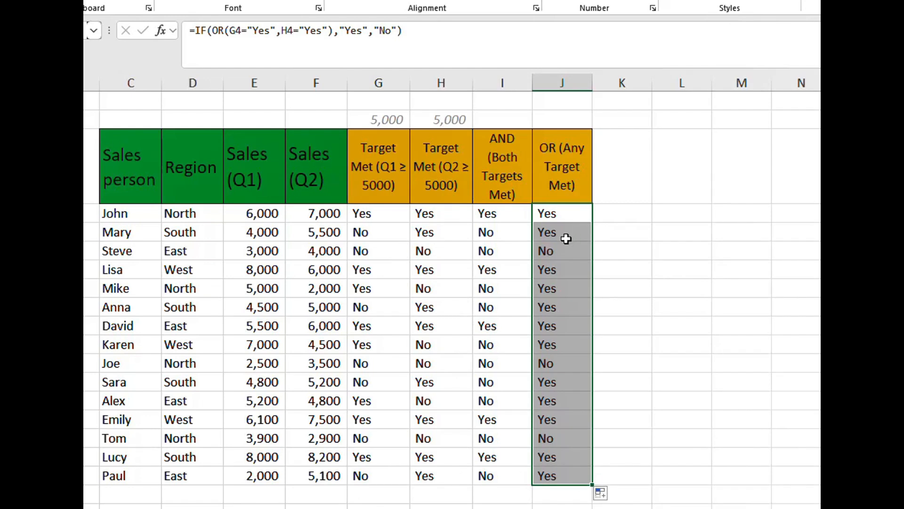
- Check the any-target results in column J against columns G to I, in rows 6 and 12 and across the whole result range G4:J18
left_click(556, 251)
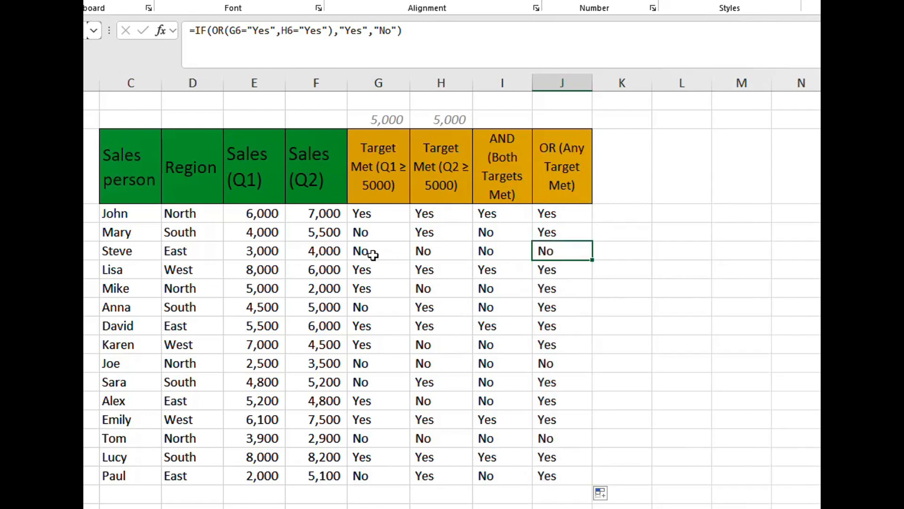
left_click_drag(376, 252, 567, 255)
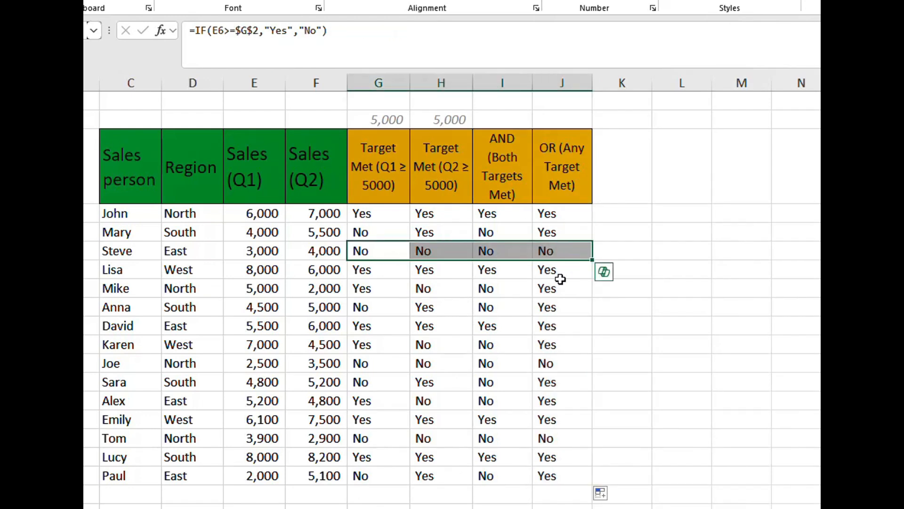
left_click(408, 363)
left_click_drag(408, 363, 564, 362)
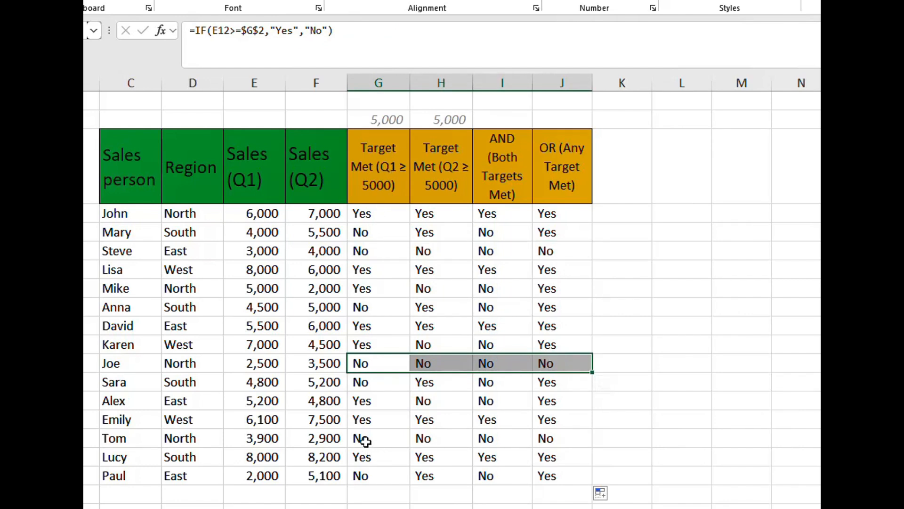
left_click_drag(363, 214, 544, 473)
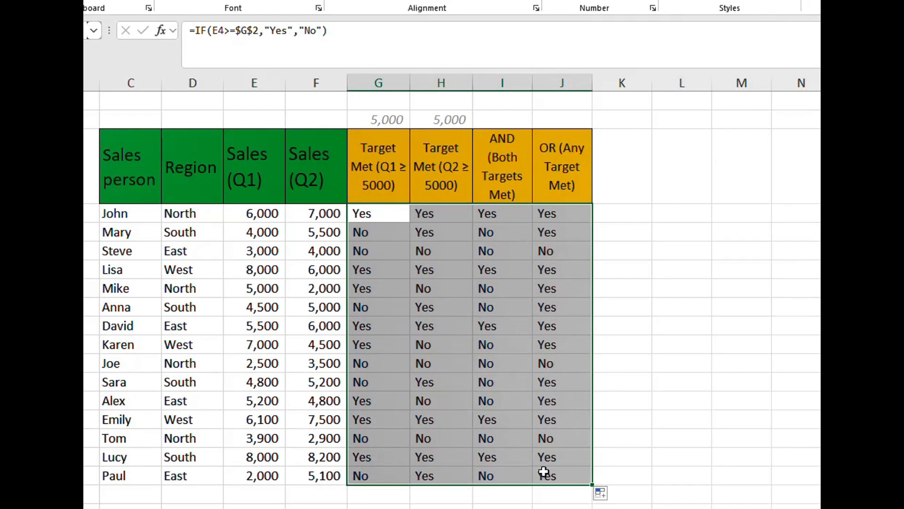